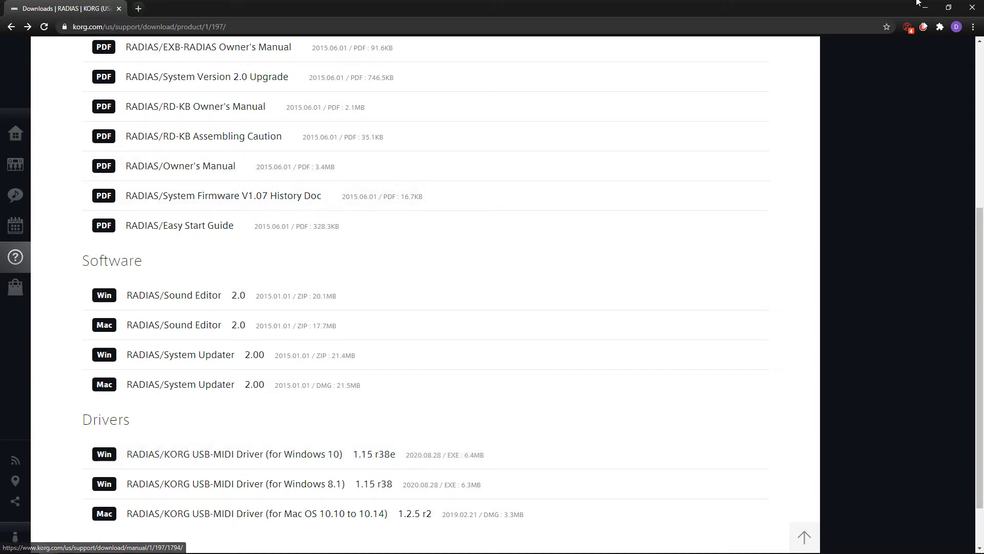
Step: Close the browser, launch the RADIAS Sound Editor from the desktop and maximize its window
click(972, 9)
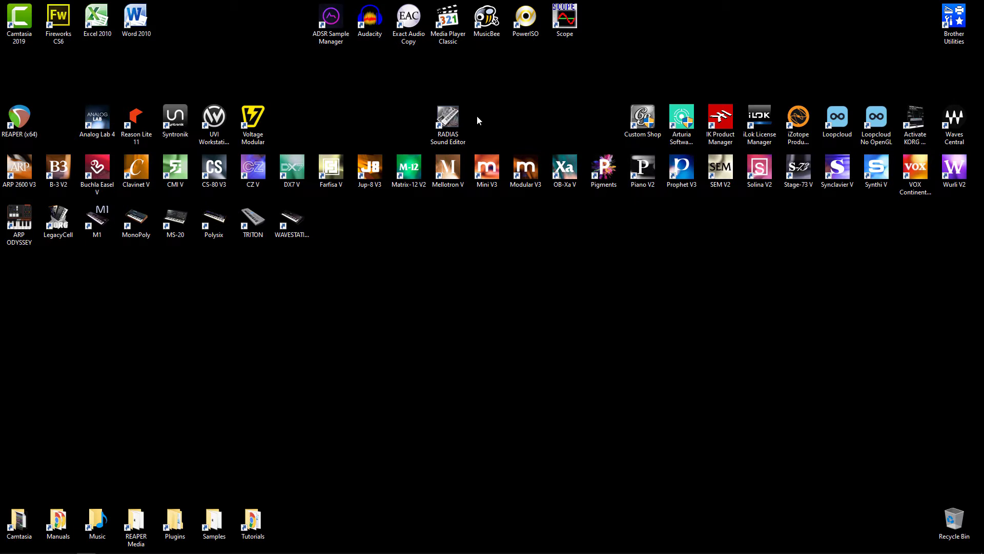
double_click(453, 113)
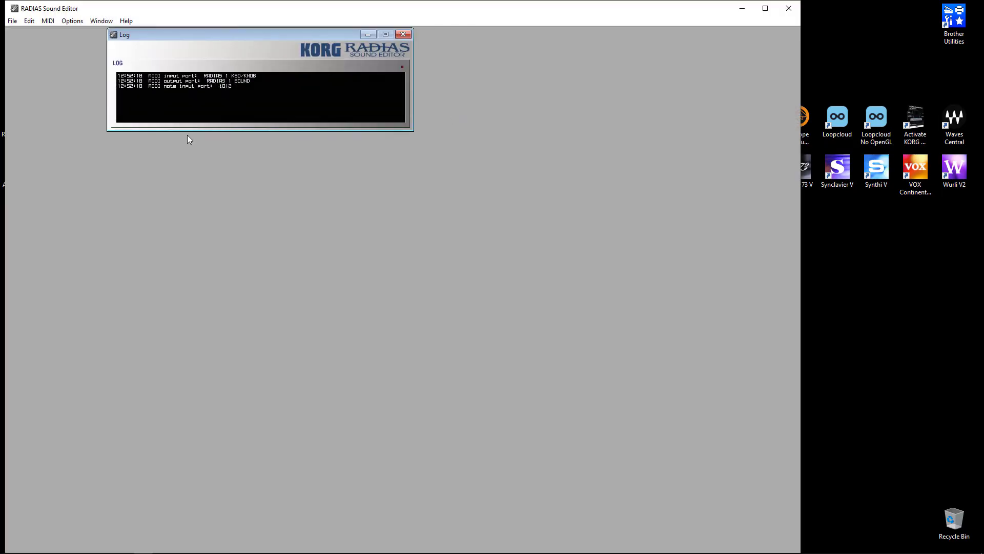
click(765, 8)
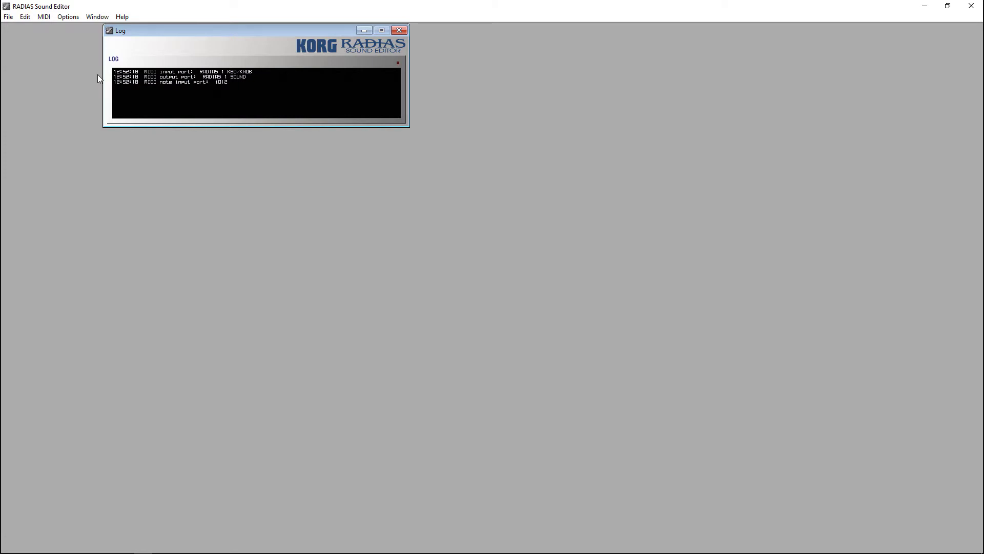
Step: Check the RADIAS MIDI connection ports in the editor's preferences and accept the settings
click(65, 17)
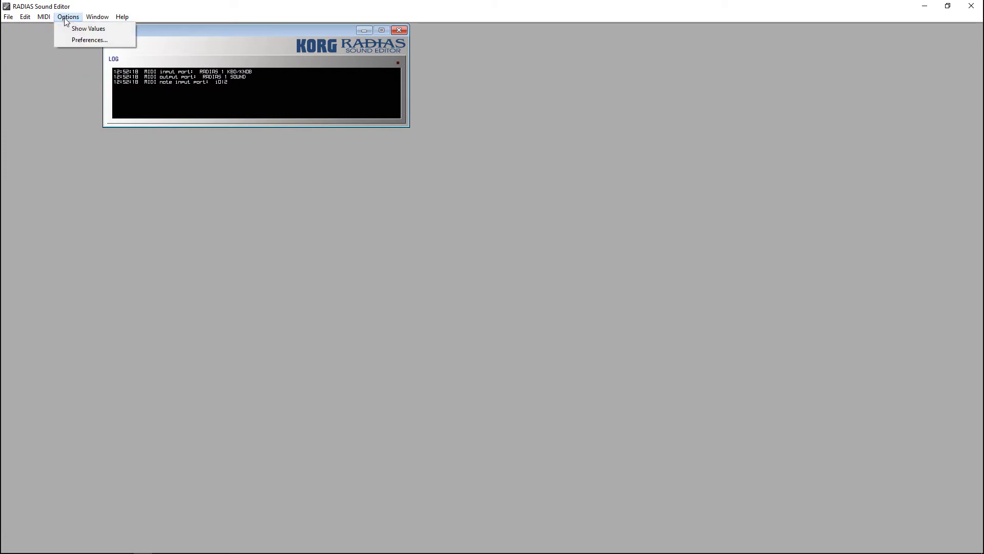
click(82, 40)
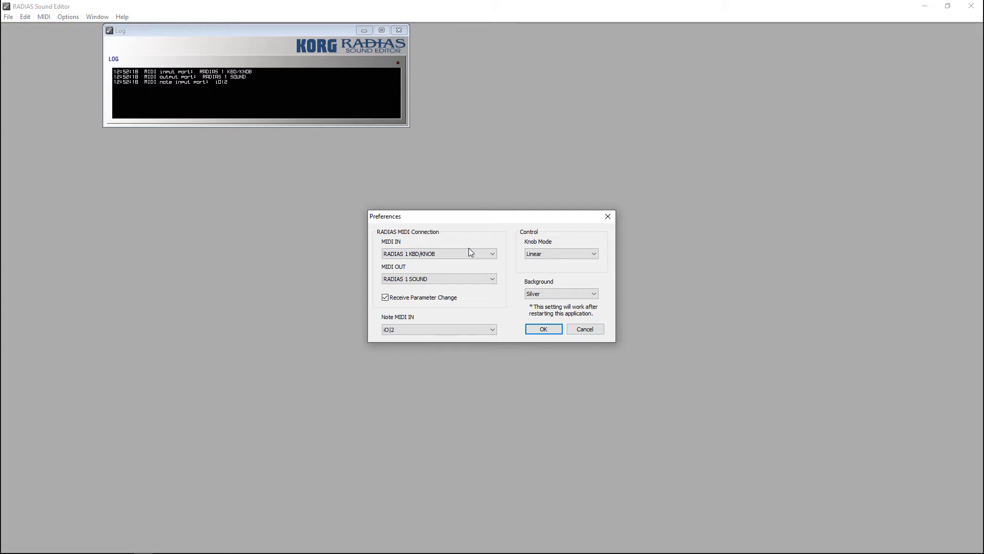
click(542, 331)
Step: Create a new sound set and receive all data from the synthesizer over MIDI into it
click(8, 17)
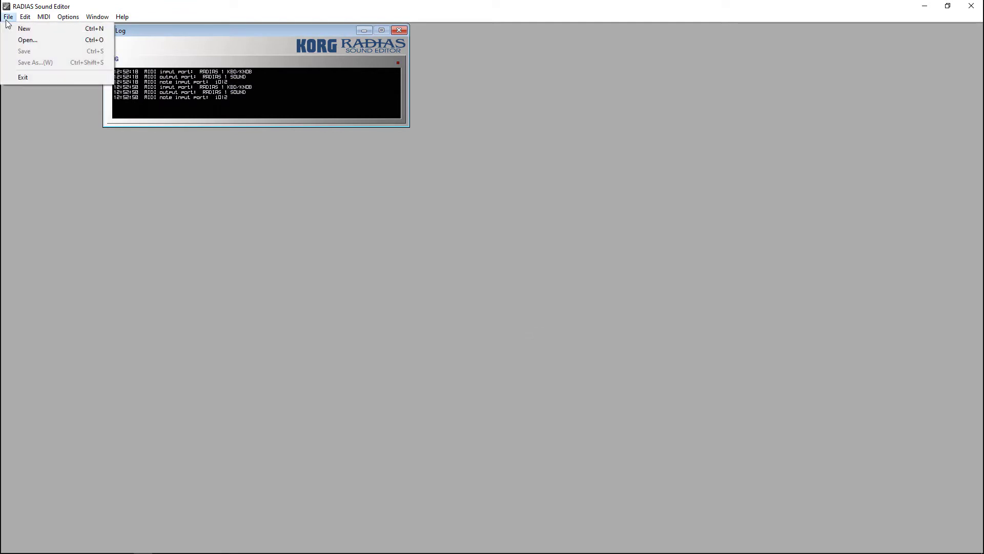
click(17, 27)
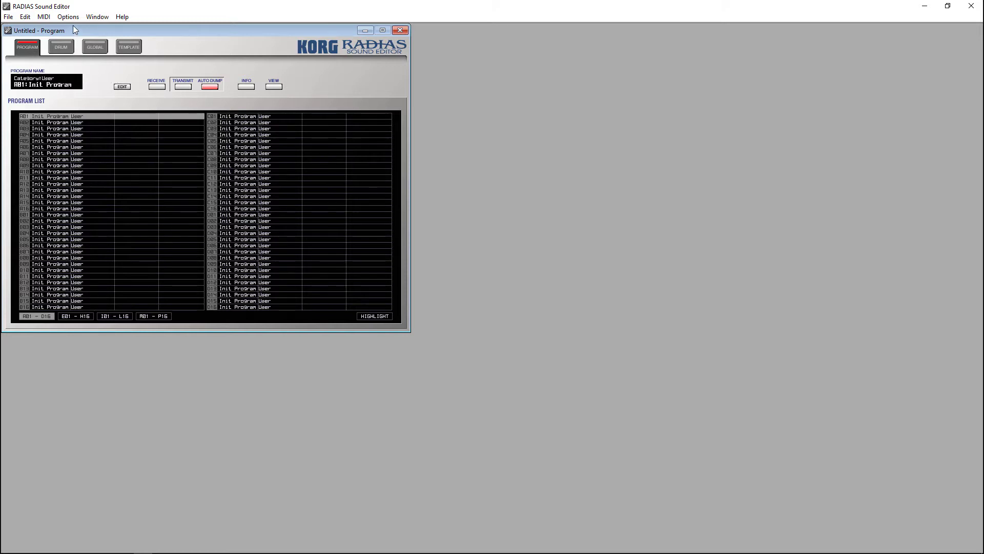
click(44, 17)
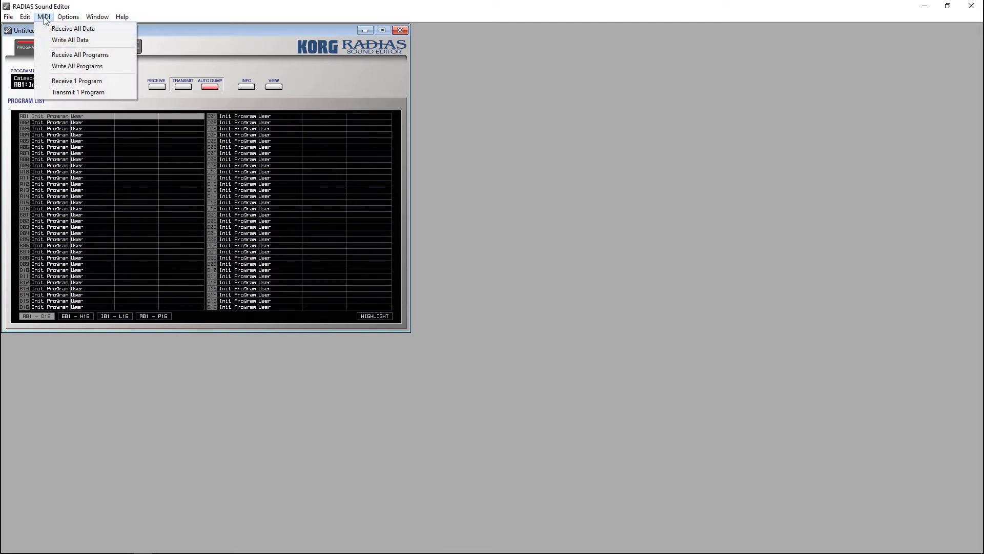
click(63, 30)
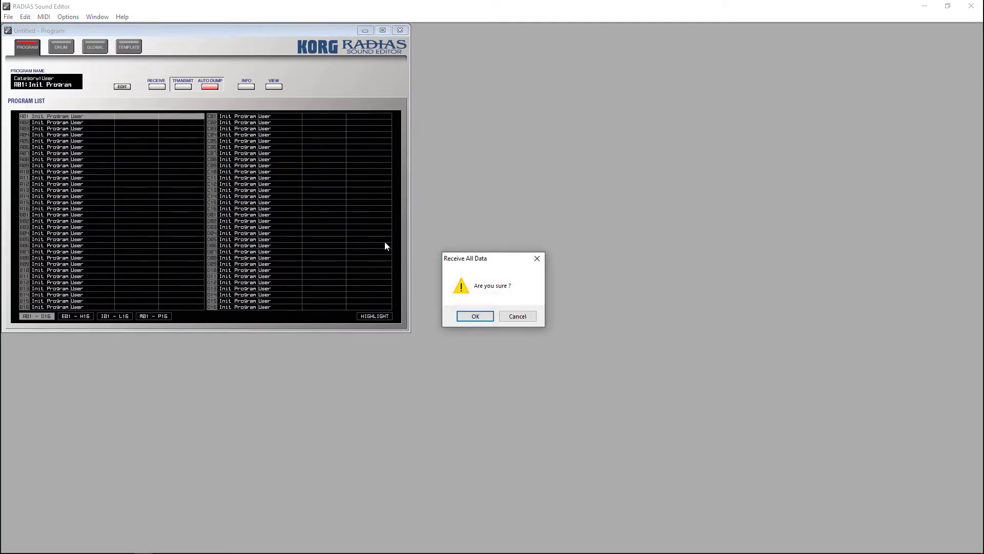
click(476, 314)
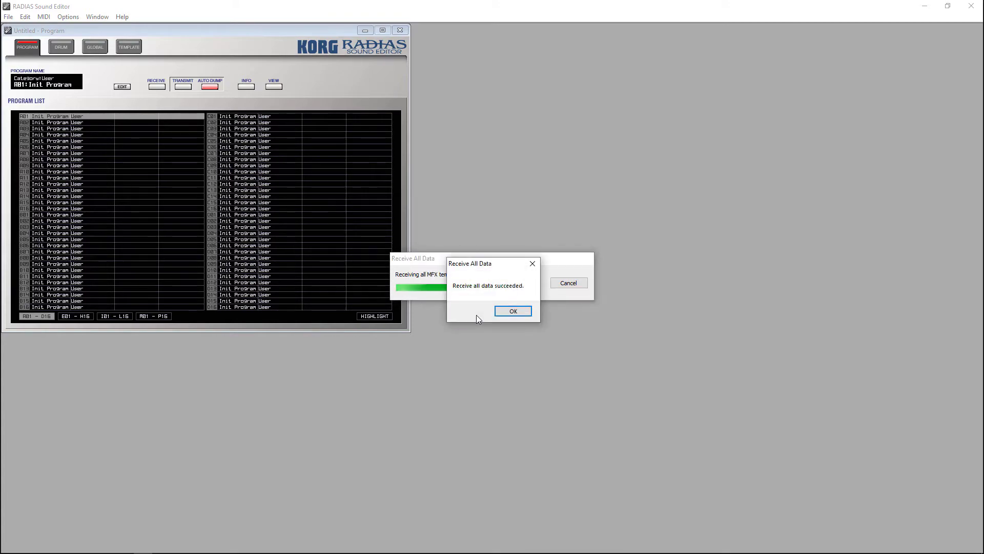
click(513, 311)
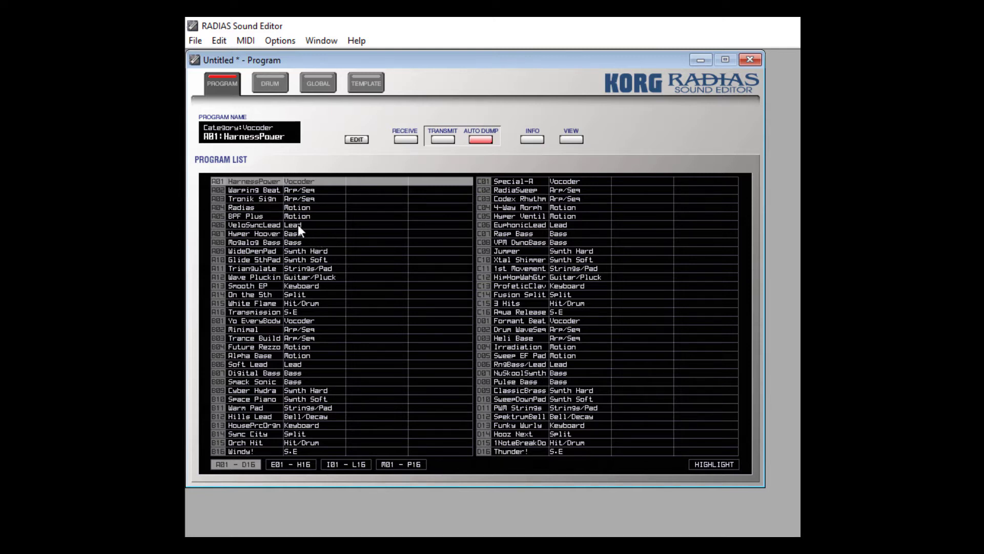
Step: Audition the programs VeloSyncLead, Triangulate, Soft Lead, Cyber Hydra and Warm Pad from the program list
click(299, 224)
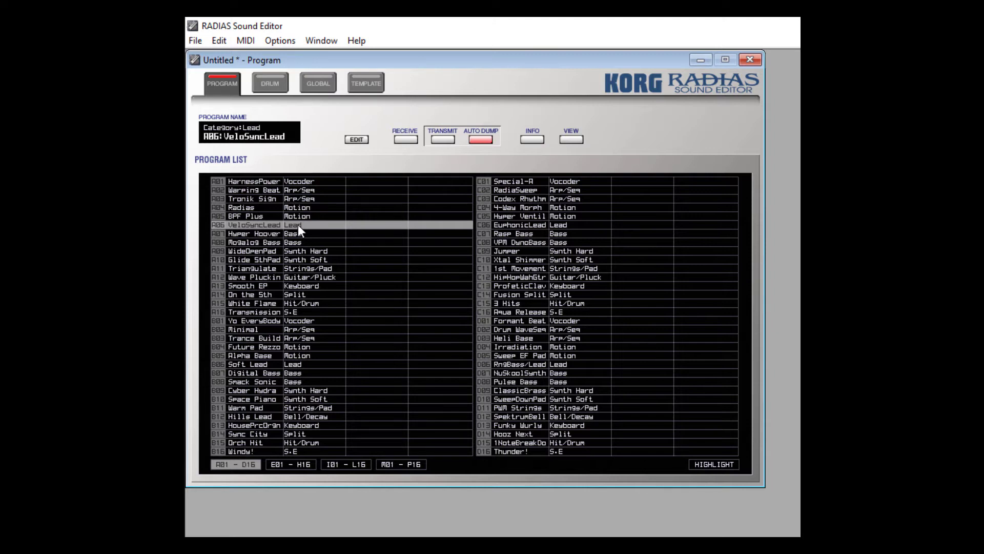
click(322, 270)
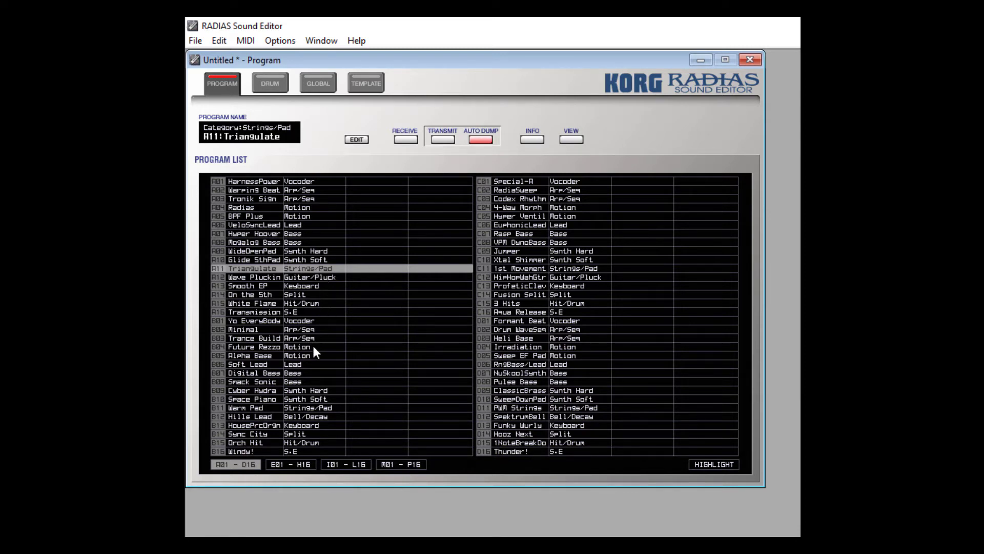
click(305, 364)
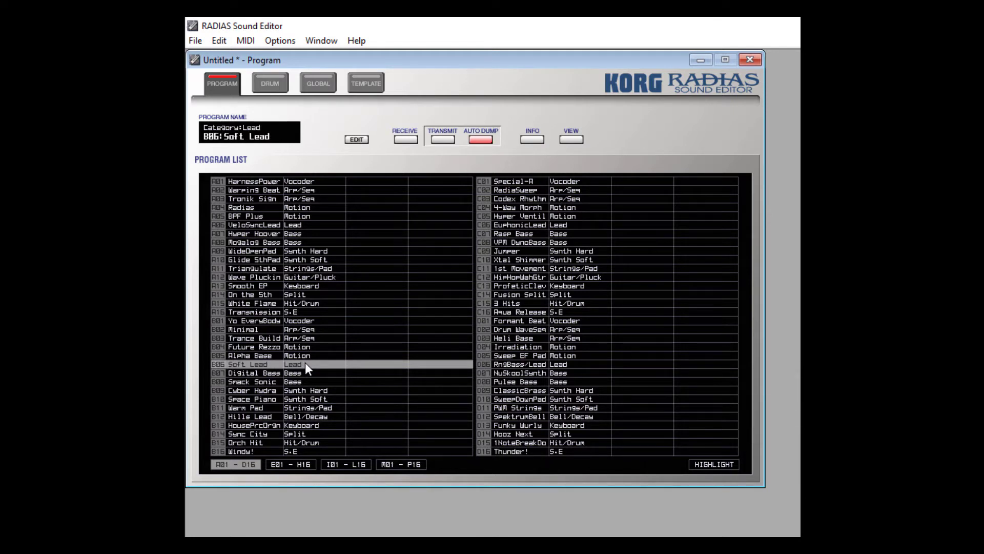
click(324, 390)
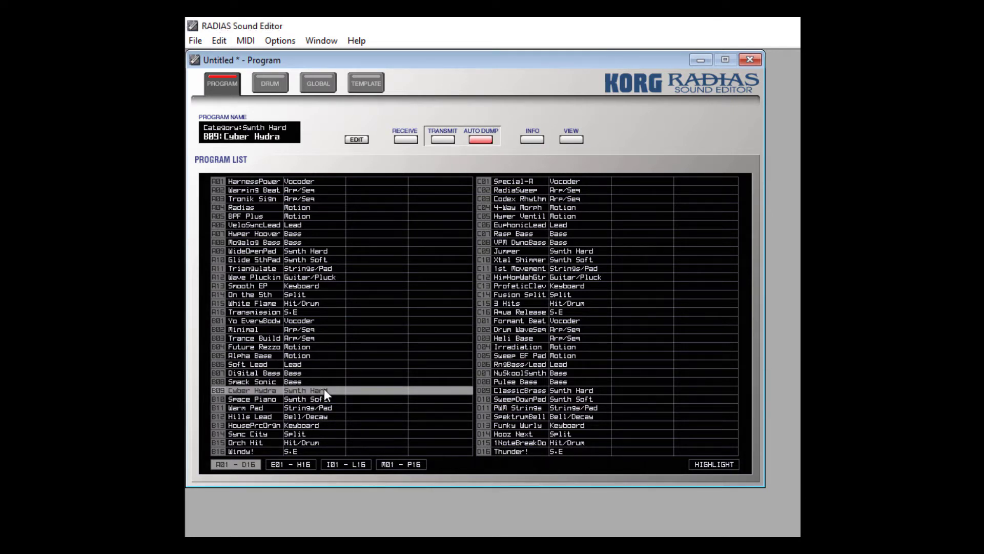
click(325, 407)
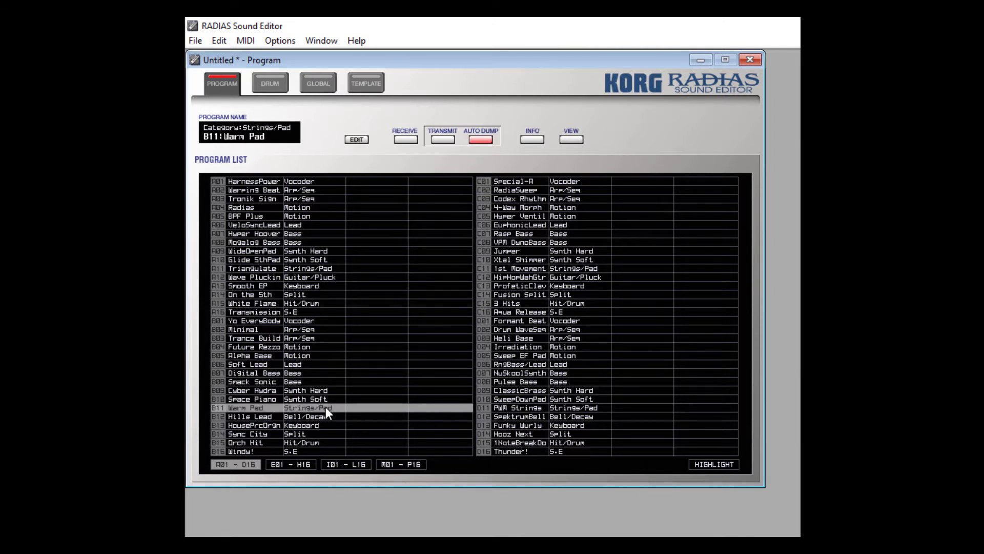
Step: Open program P01 Init Program from the M01 - P16 bank for editing and reposition its window
click(402, 465)
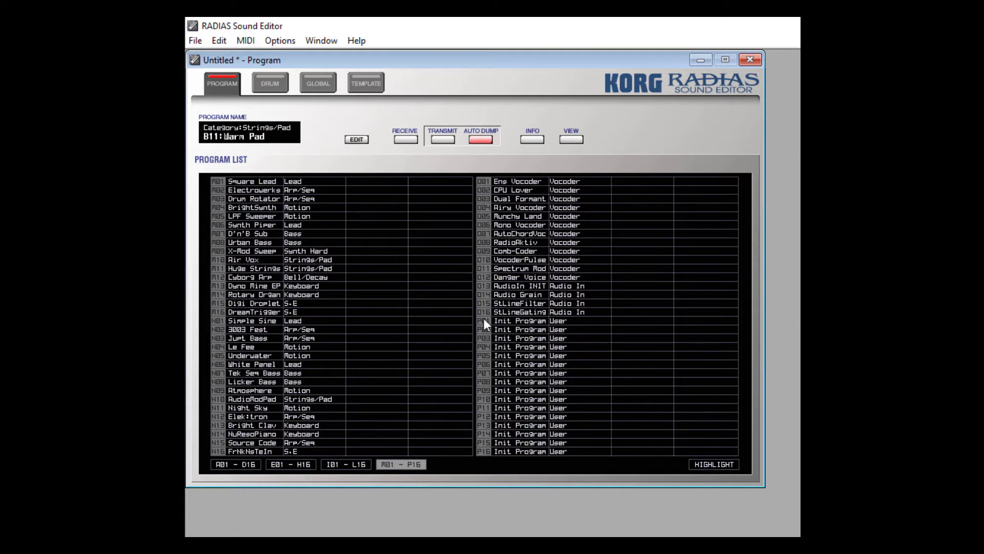
click(582, 321)
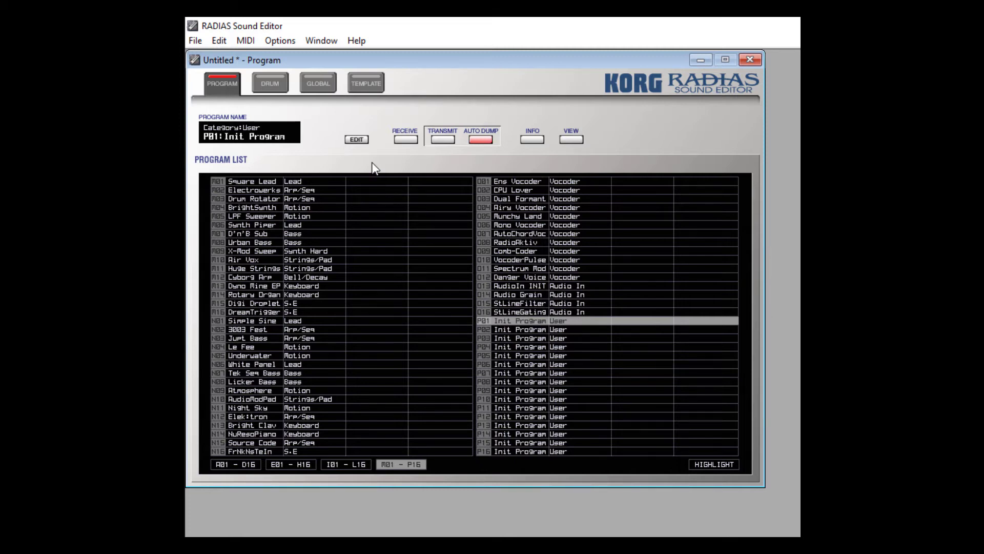
click(357, 141)
drag(356, 81, 349, 104)
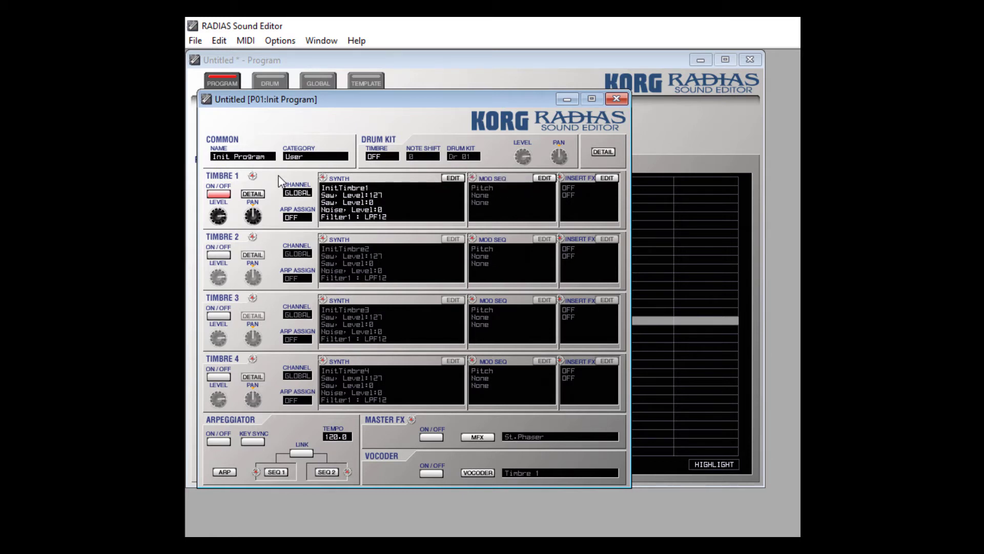
Step: Look over Timbre 1's synth parameters, try out the Filter 1 cutoff and close the timbre editor
click(455, 179)
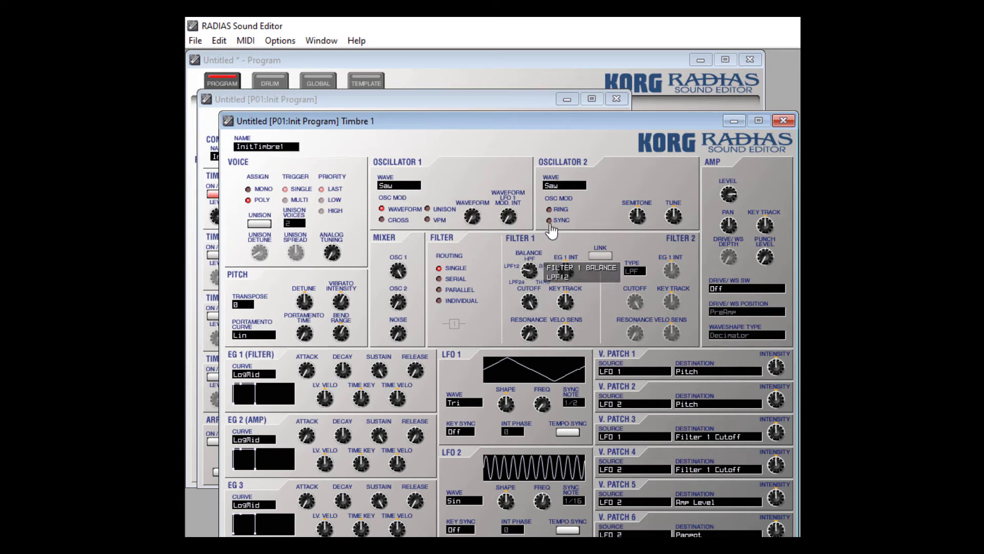
drag(529, 302, 522, 405)
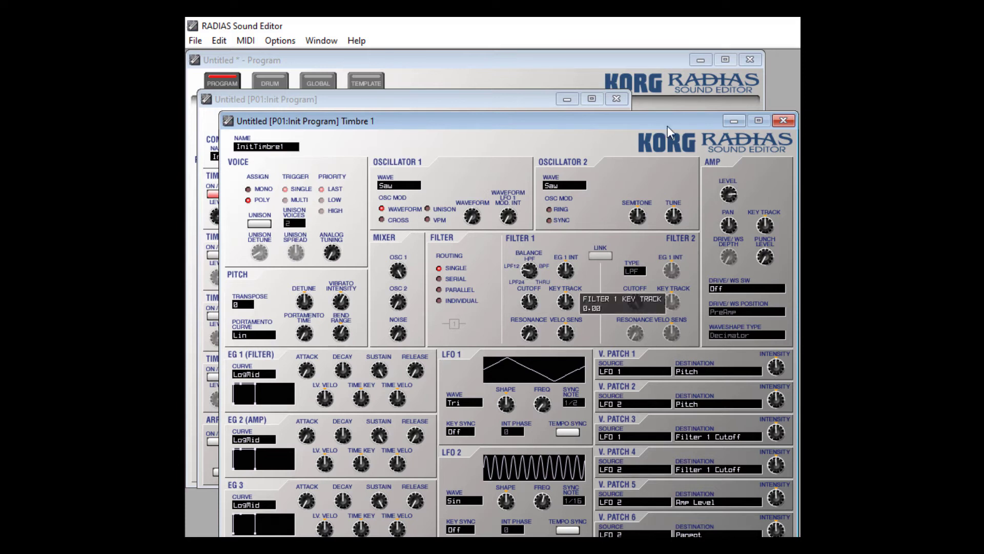
mouse_move(726, 205)
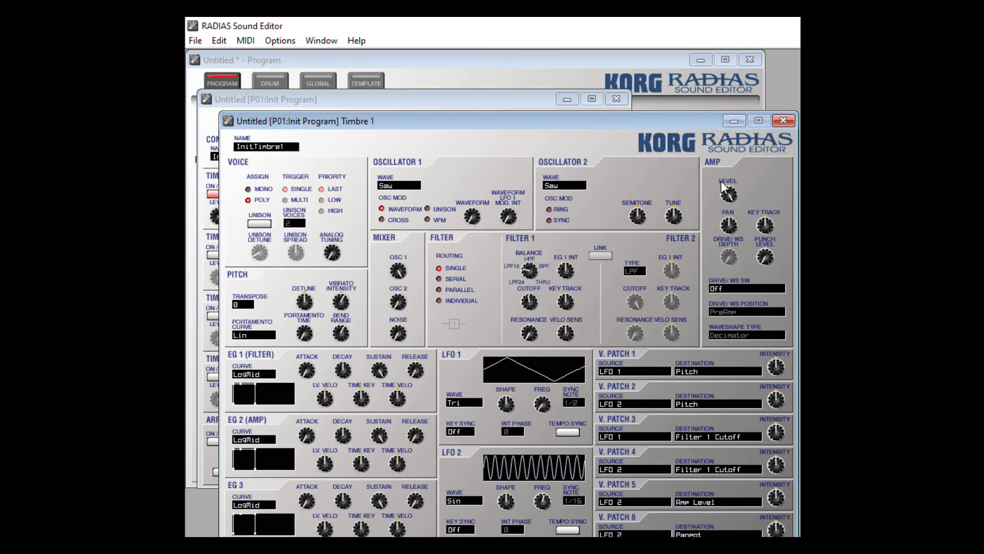
click(783, 122)
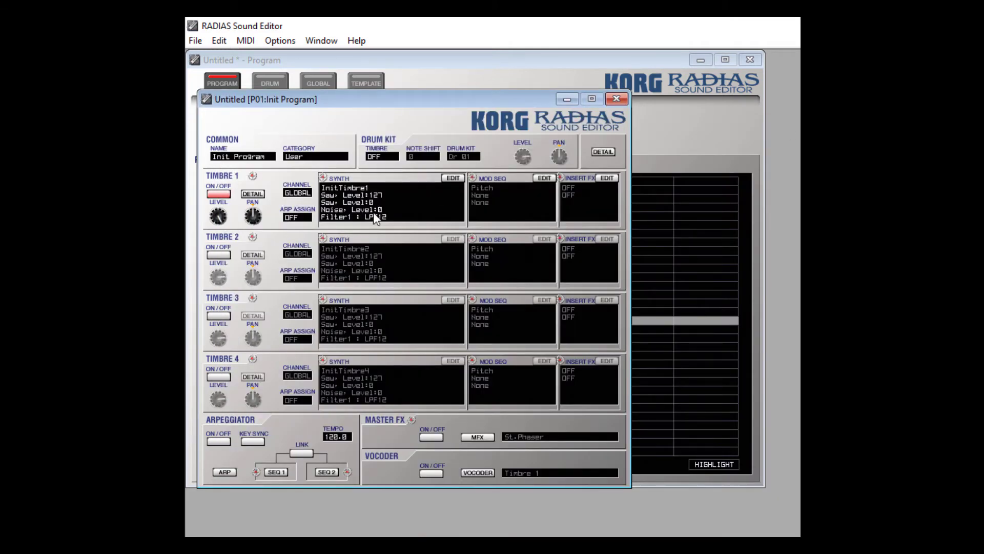
Step: Set Timbre 1's arpeggiator assignment to ARP and switch the arpeggiator on
click(305, 221)
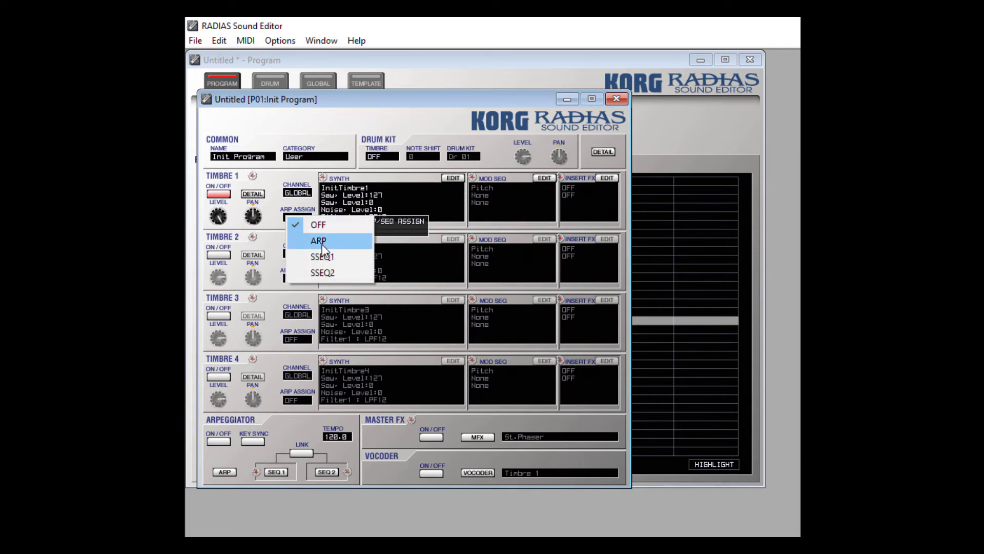
click(322, 240)
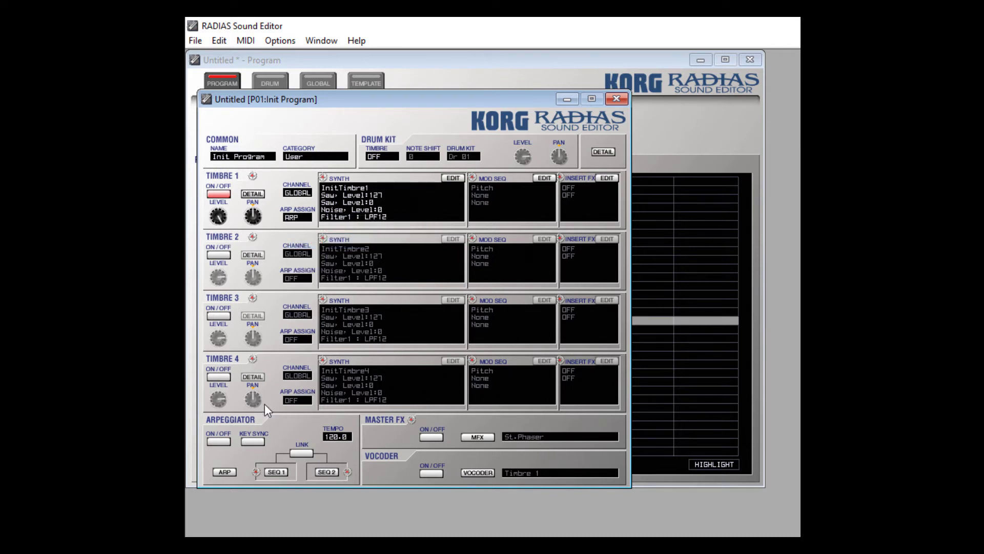
click(219, 442)
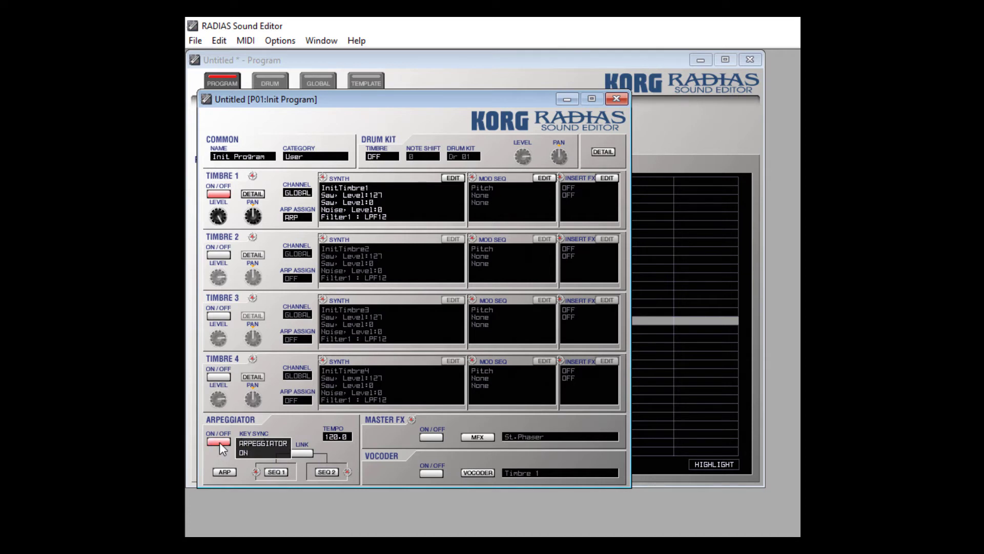
Step: Open the arpeggiator editor, move its window below the Timbre 1 section and turn Latch on
click(224, 472)
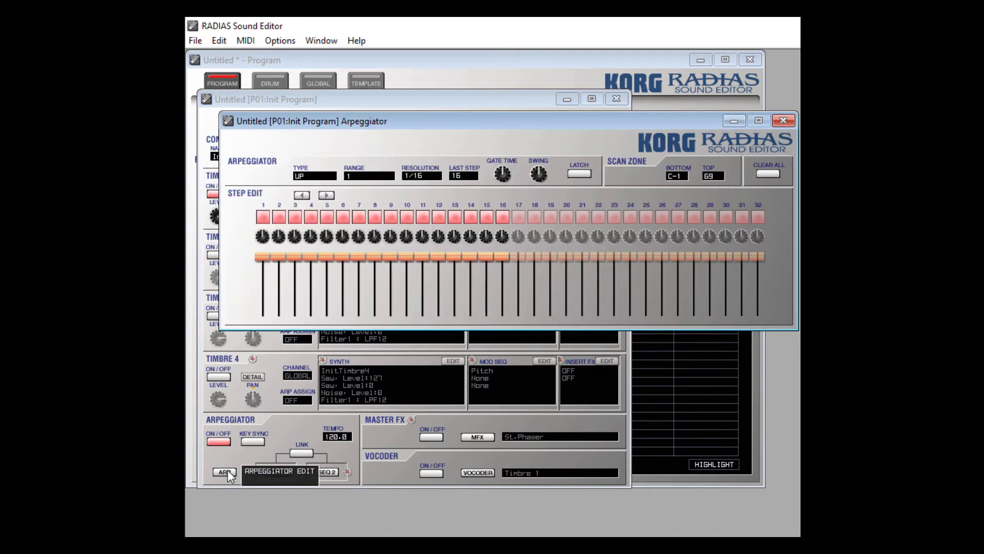
drag(443, 120, 440, 410)
drag(441, 410, 411, 279)
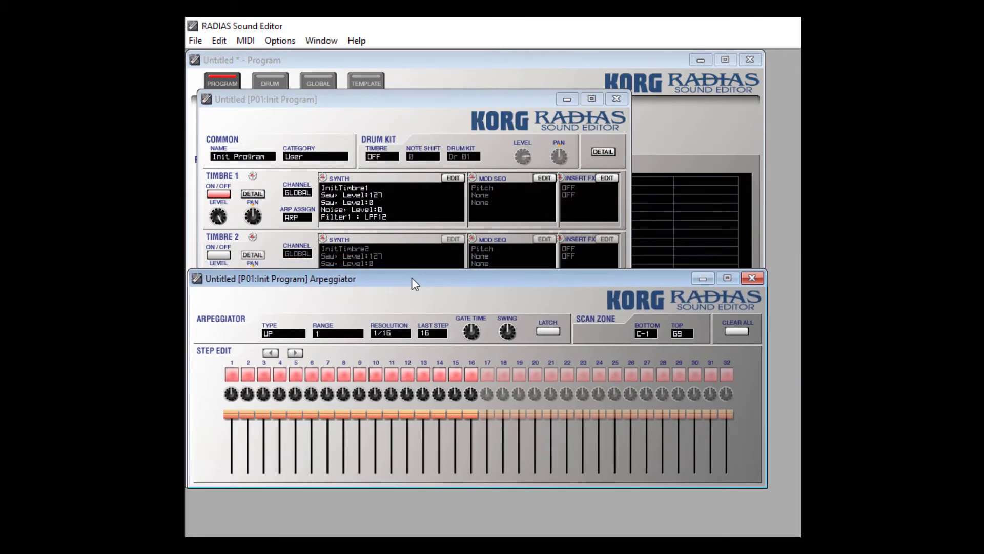
mouse_move(548, 339)
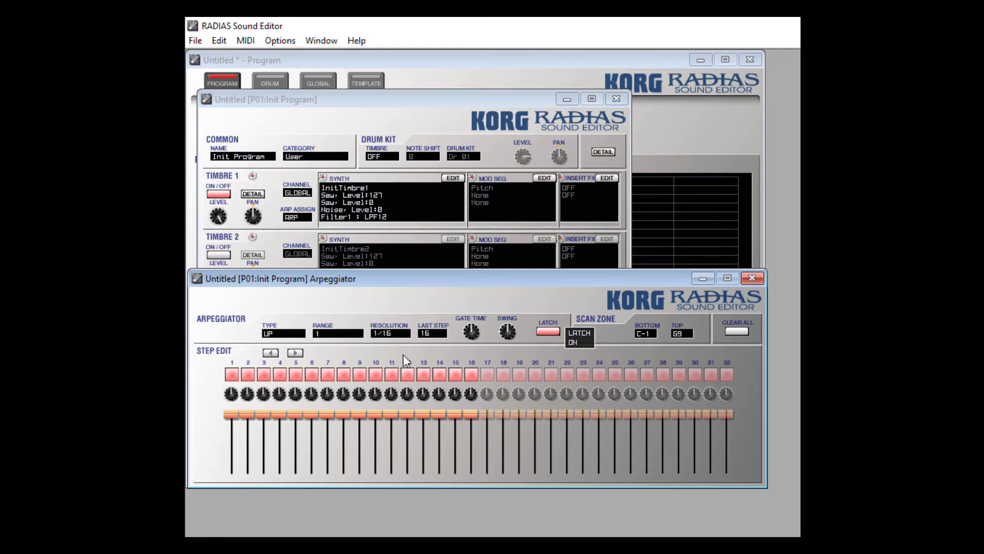
Step: Turn off arpeggiator steps 3, 6, 10, 13 and 15, and close the arpeggiator editor
click(263, 375)
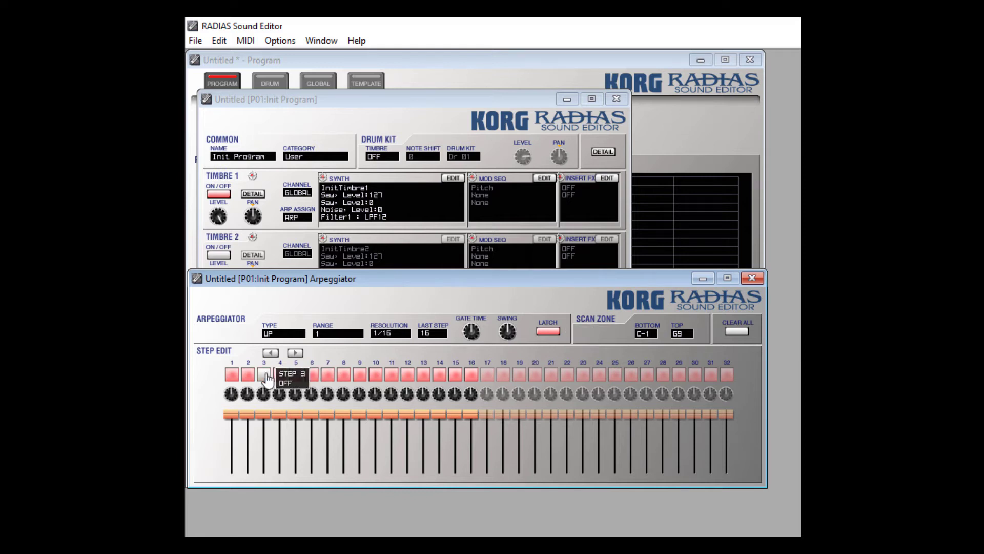
click(312, 375)
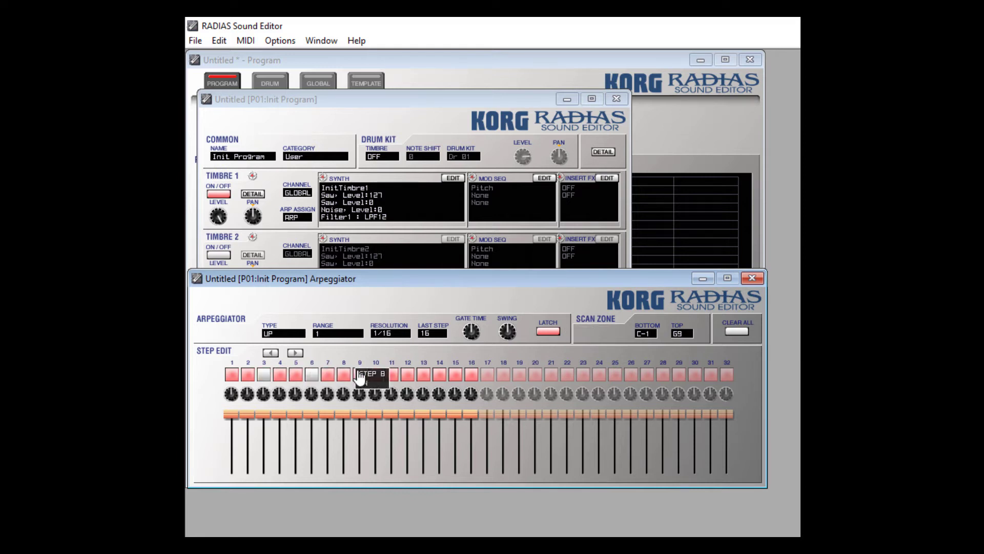
click(372, 379)
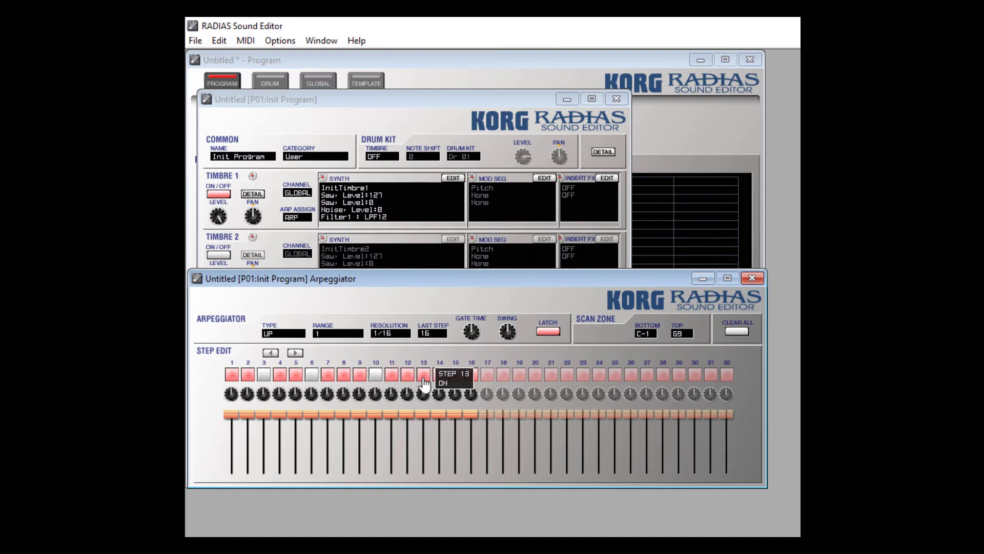
click(428, 379)
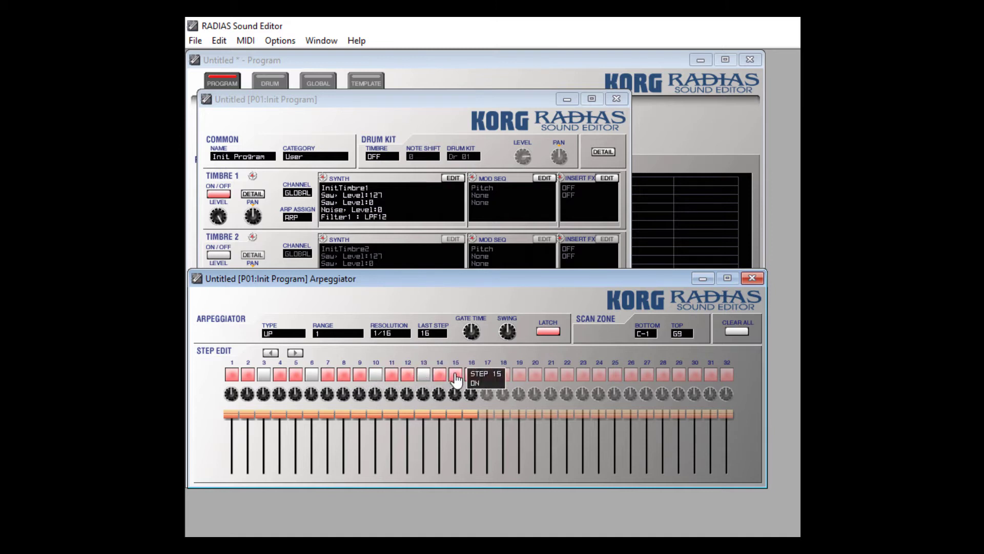
click(455, 374)
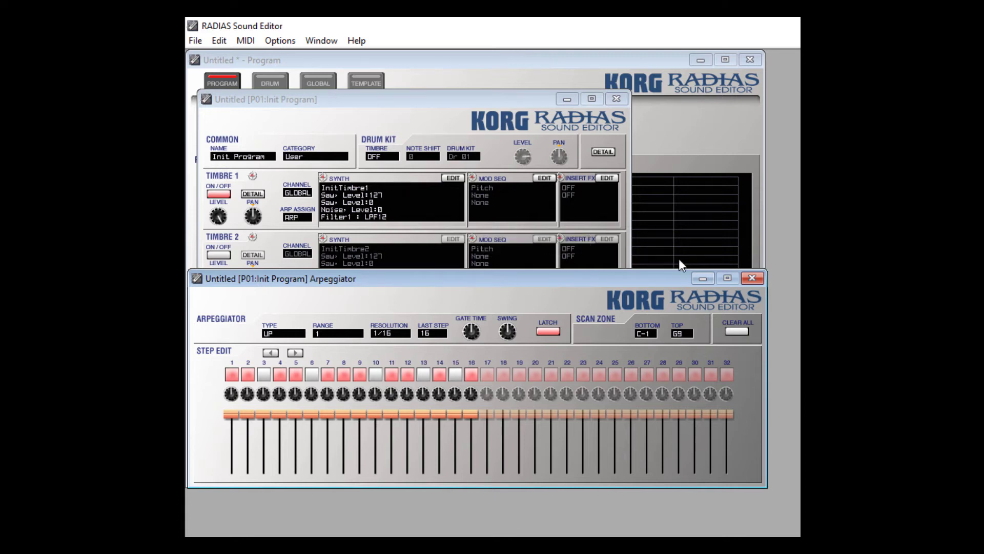
click(754, 277)
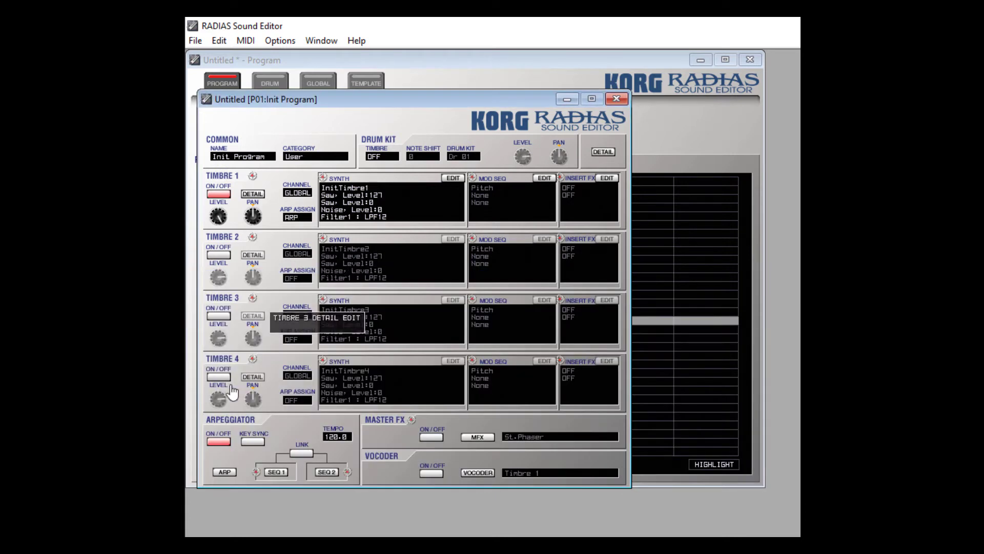
Step: Switch off the arpeggiator and Timbre 1, and switch on Timbre 2
click(221, 441)
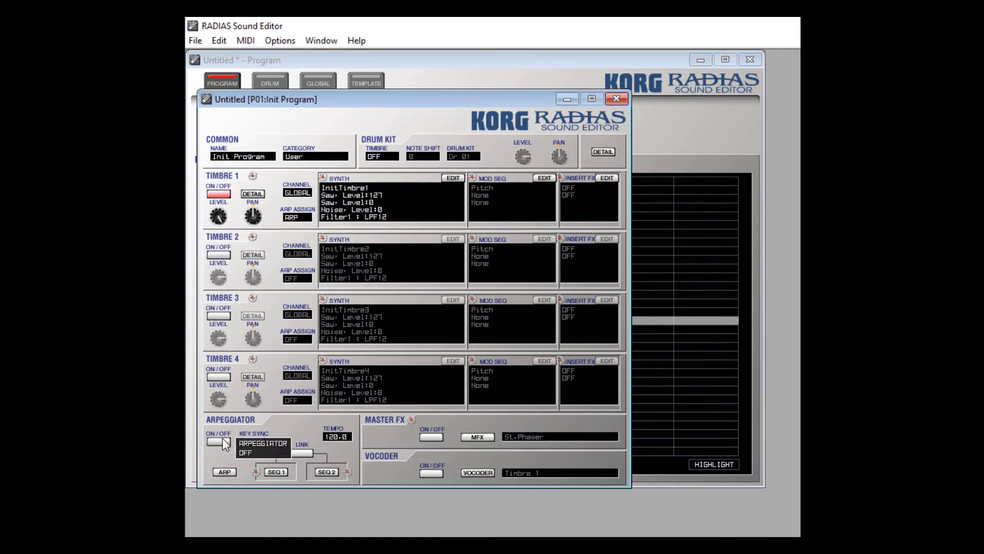
click(227, 197)
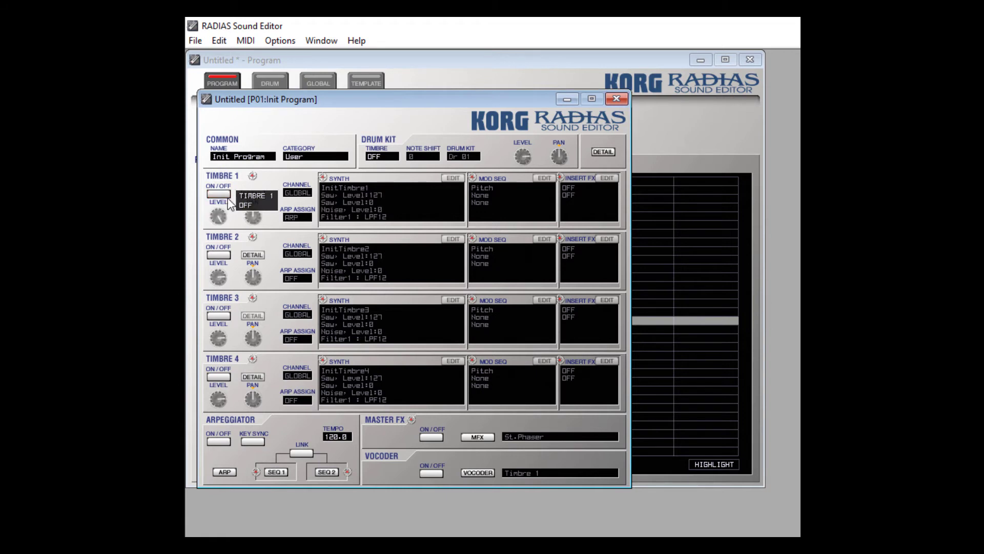
click(219, 256)
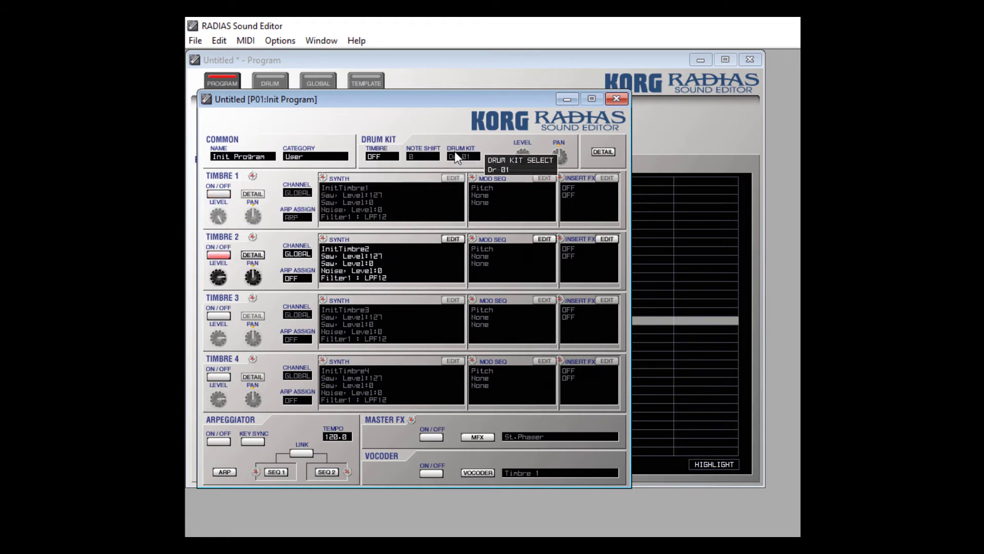
Step: Assign the drum kit to timbre T2 and select the kit Dr03 Trance
click(385, 159)
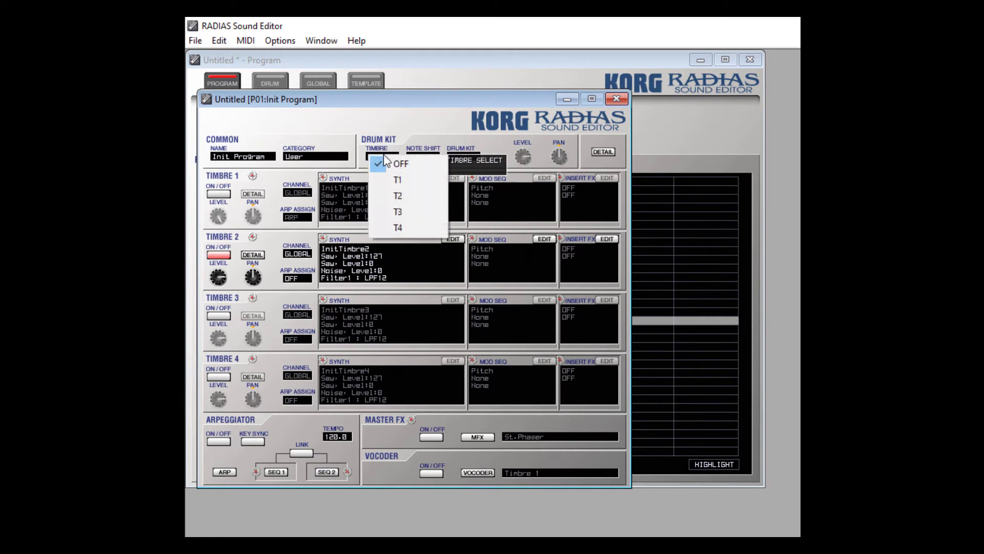
click(399, 195)
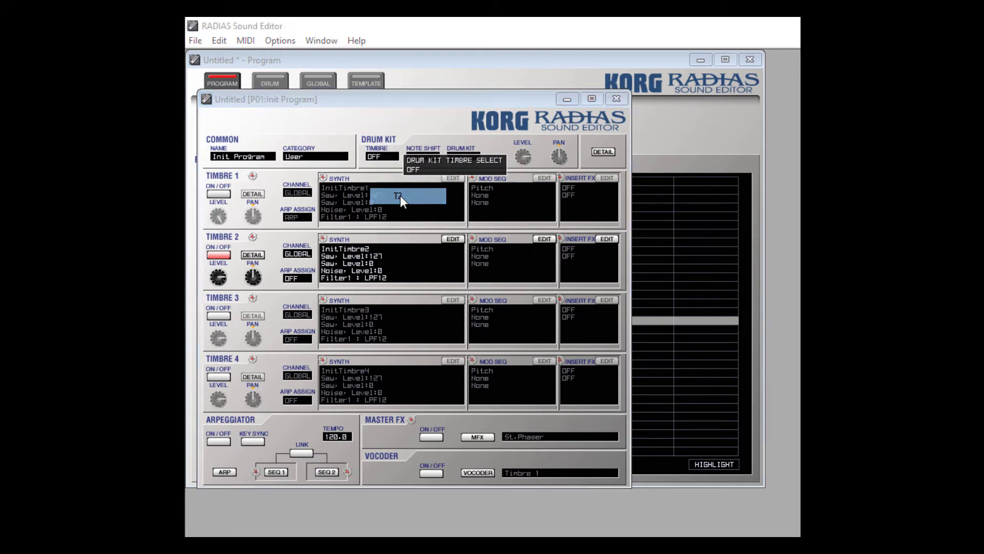
click(455, 156)
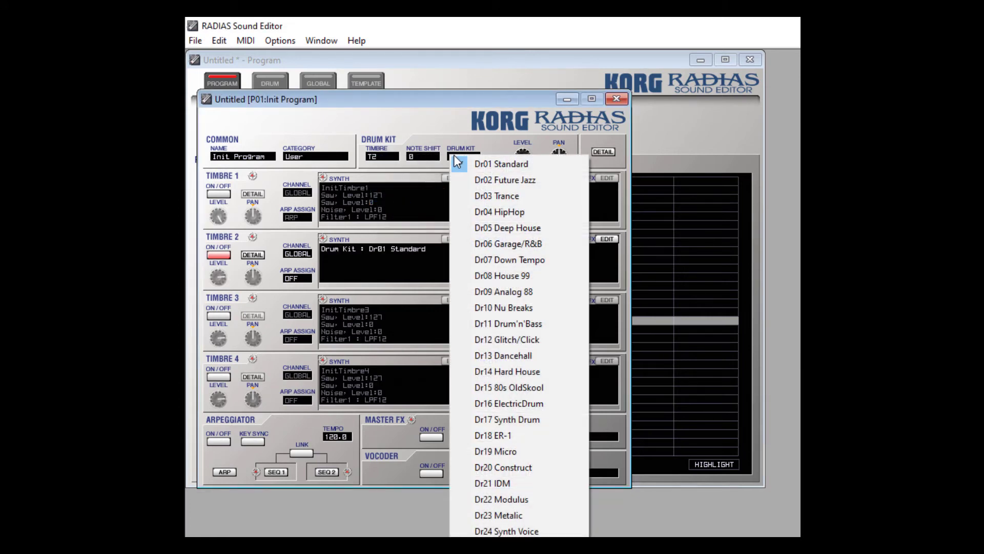
click(517, 199)
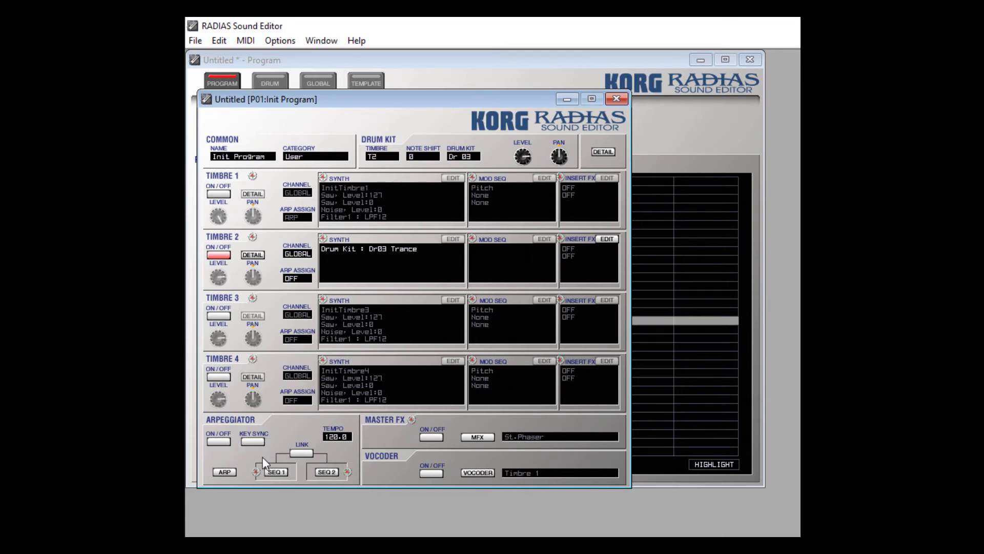
Step: Switch the arpeggiator on and open Step Sequencer 1 with its note grid enlarged around the C2 to C4 range
click(222, 443)
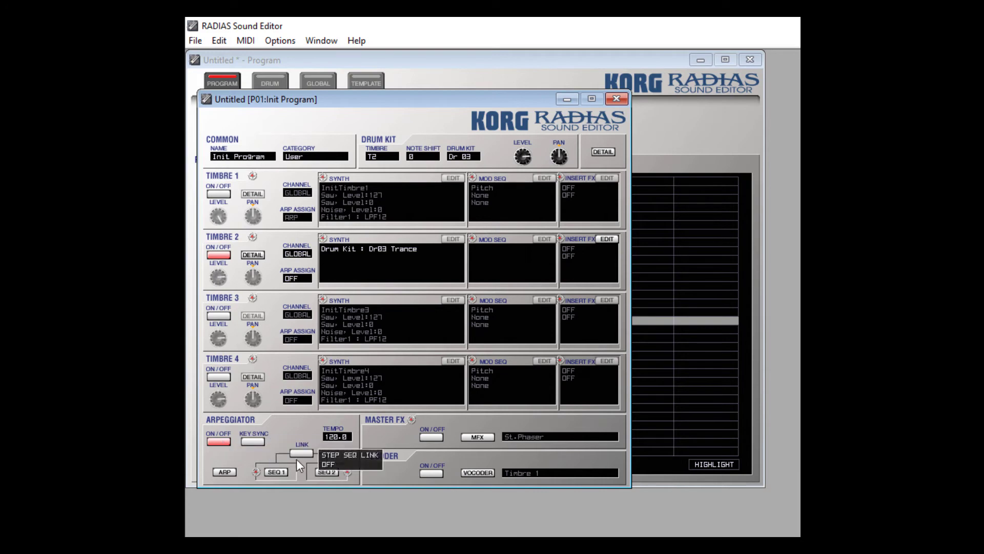
click(277, 472)
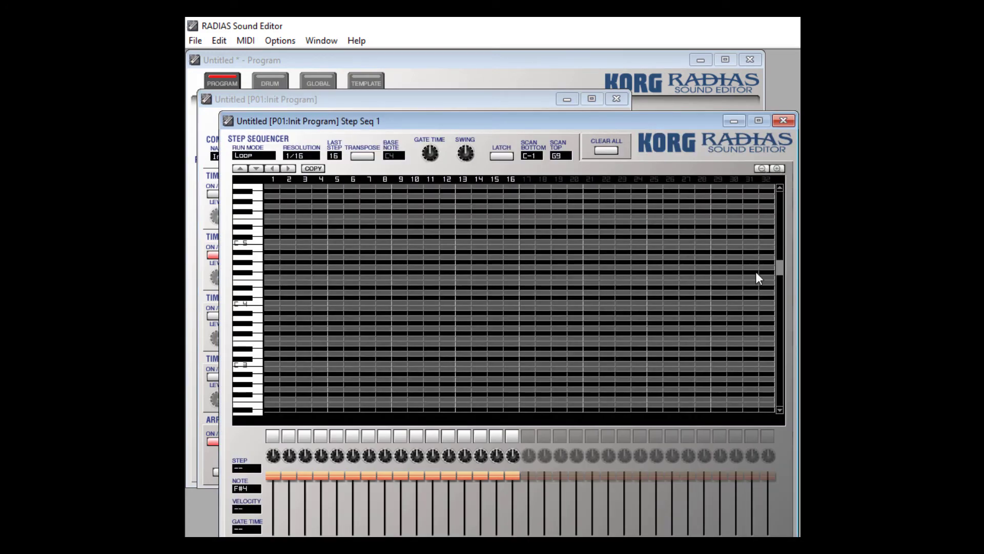
drag(781, 267, 781, 287)
click(779, 169)
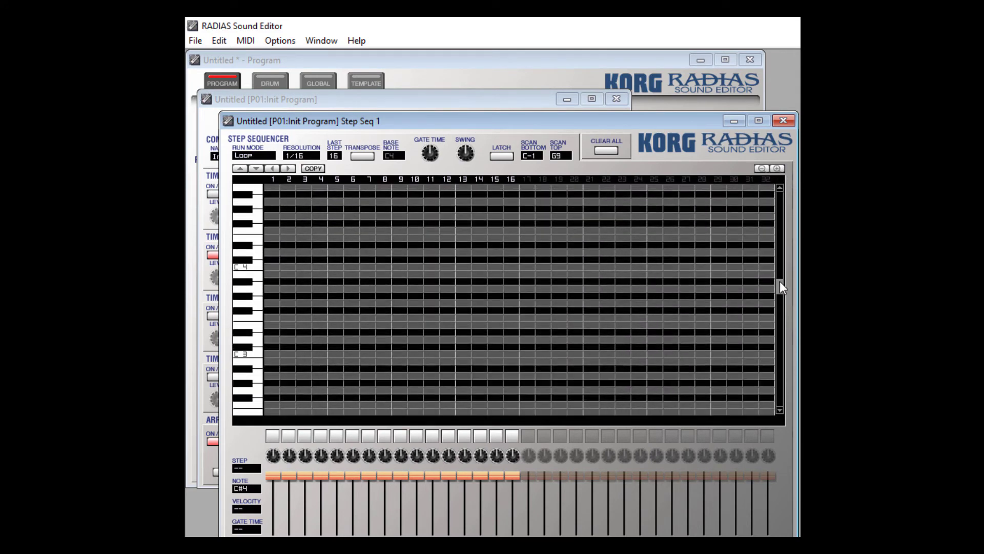
drag(779, 286, 779, 297)
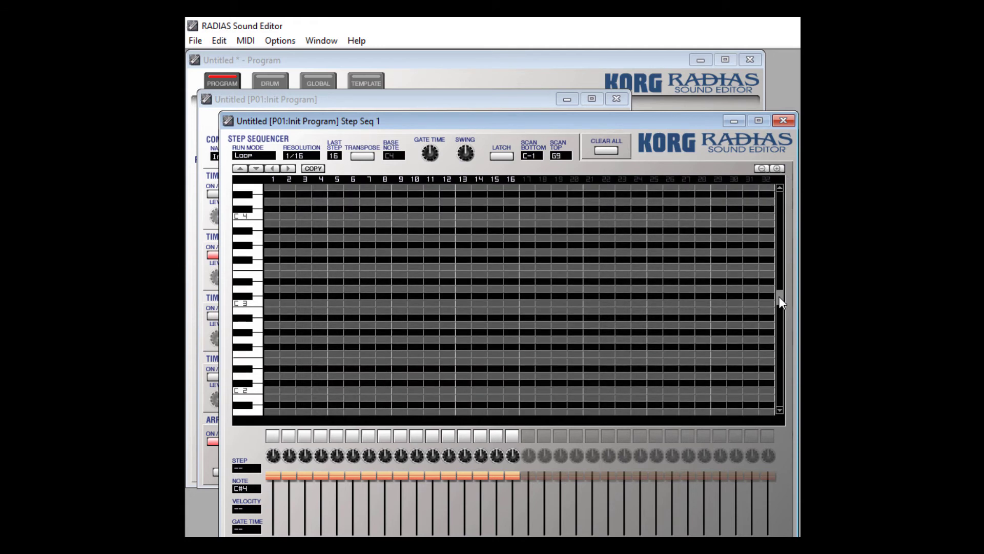
Step: Place C2 notes on steps 1, 5, 9 and 13 of Step Sequencer 1 and turn Latch on
click(269, 389)
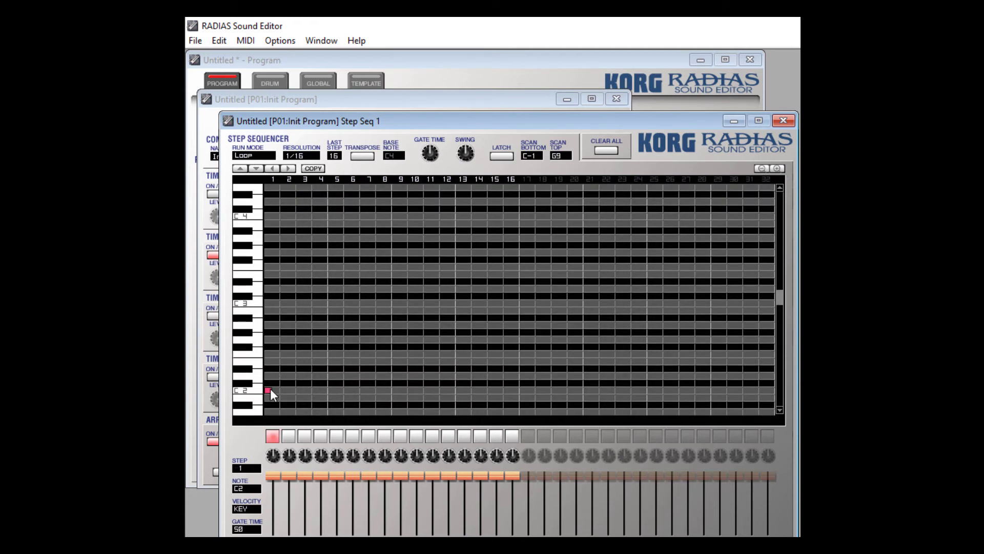
click(333, 388)
click(395, 389)
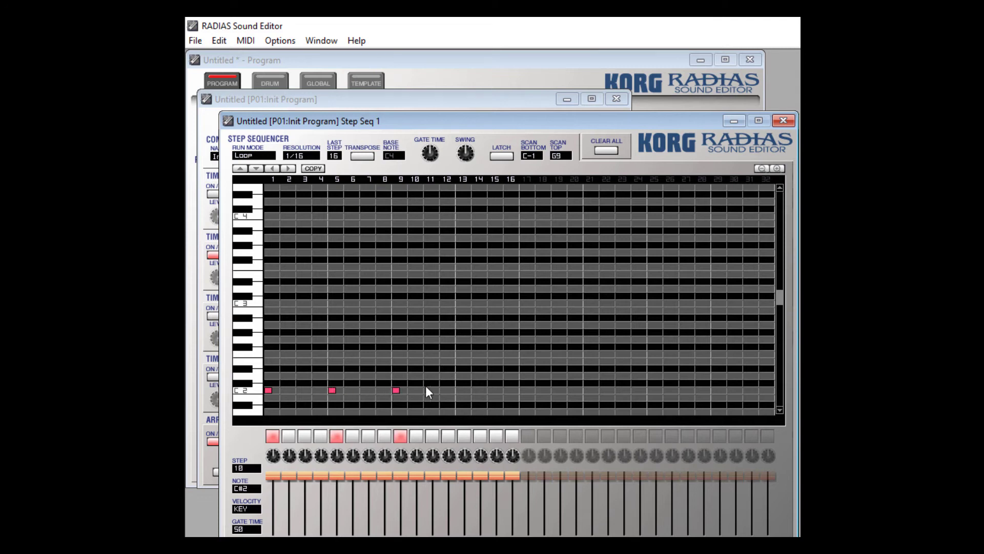
click(458, 389)
click(508, 157)
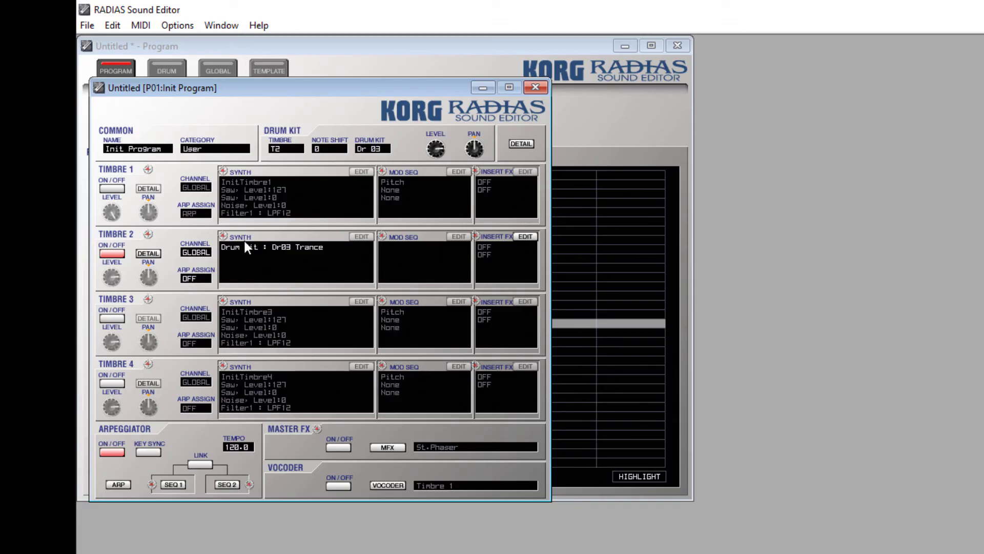
Step: Set Timbre 2's arpeggiator assignment to SSEQ1 and reopen Step Sequencer 1
click(199, 279)
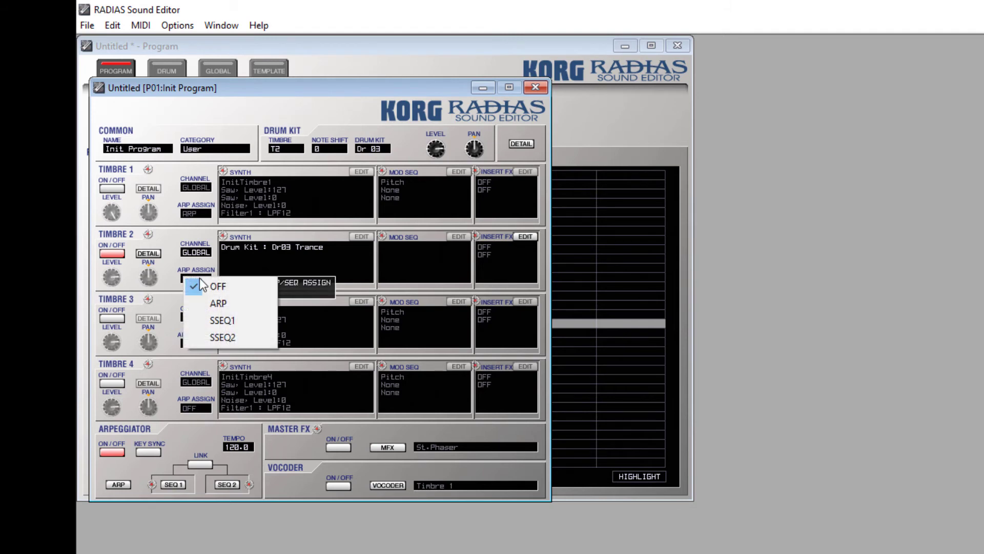
click(222, 321)
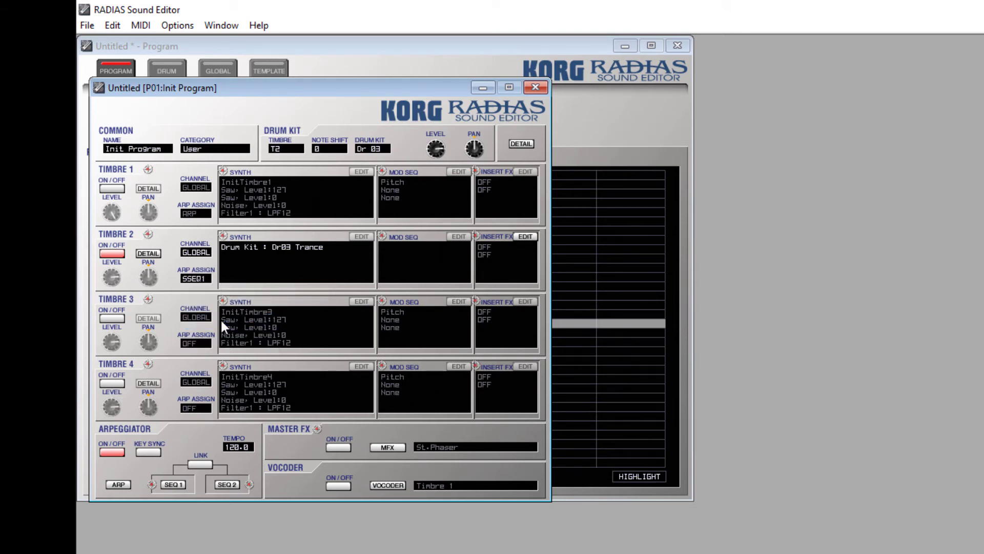
click(175, 484)
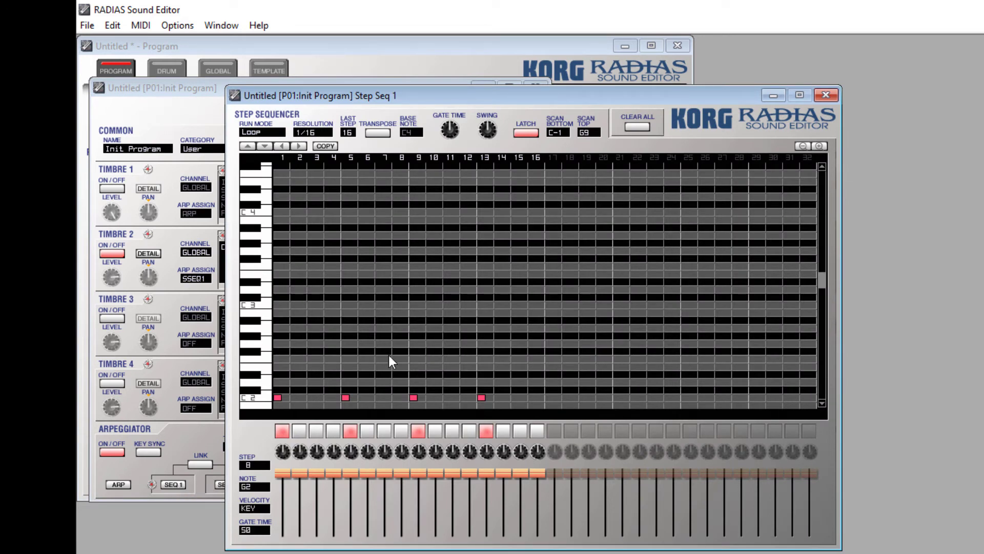
Step: Add D2 notes on steps 5 and 13 and F#2 notes on steps 1 to 3 and 5 to 8
click(345, 389)
drag(346, 398, 343, 380)
click(294, 351)
click(312, 351)
click(328, 351)
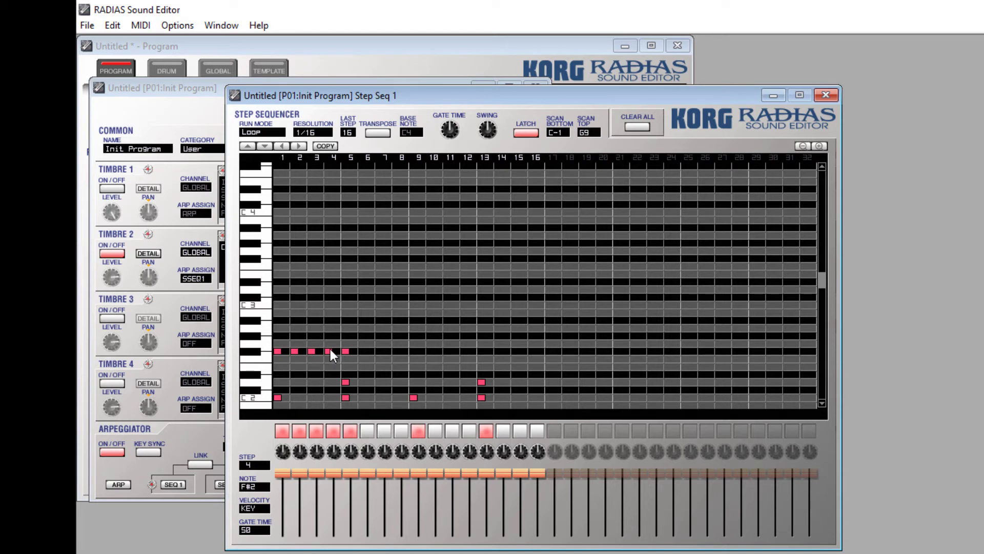
click(329, 351)
click(363, 351)
click(379, 351)
click(396, 351)
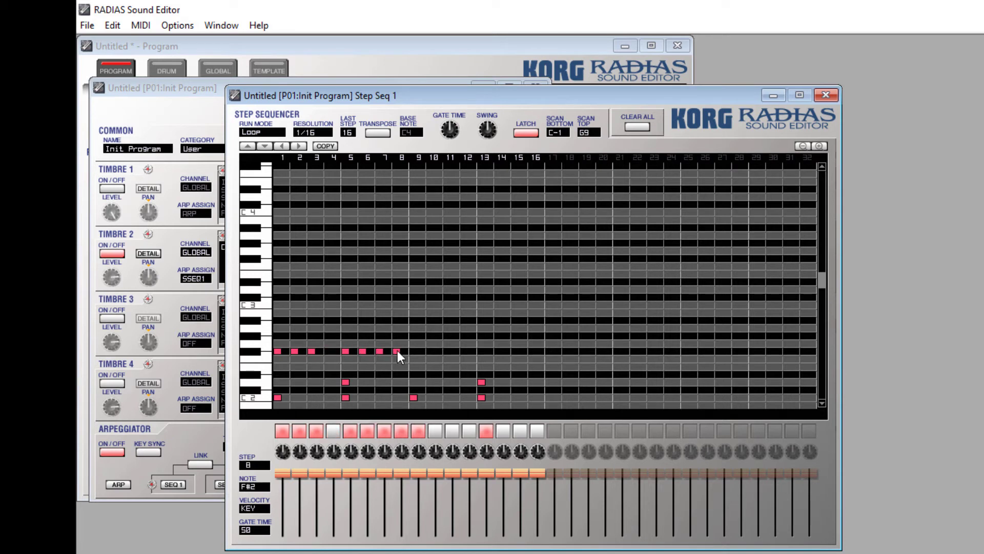
Step: Add F#2 notes on steps 10 to 14 and 16, and C3 notes on steps 5 and 13
click(430, 351)
click(448, 351)
click(465, 351)
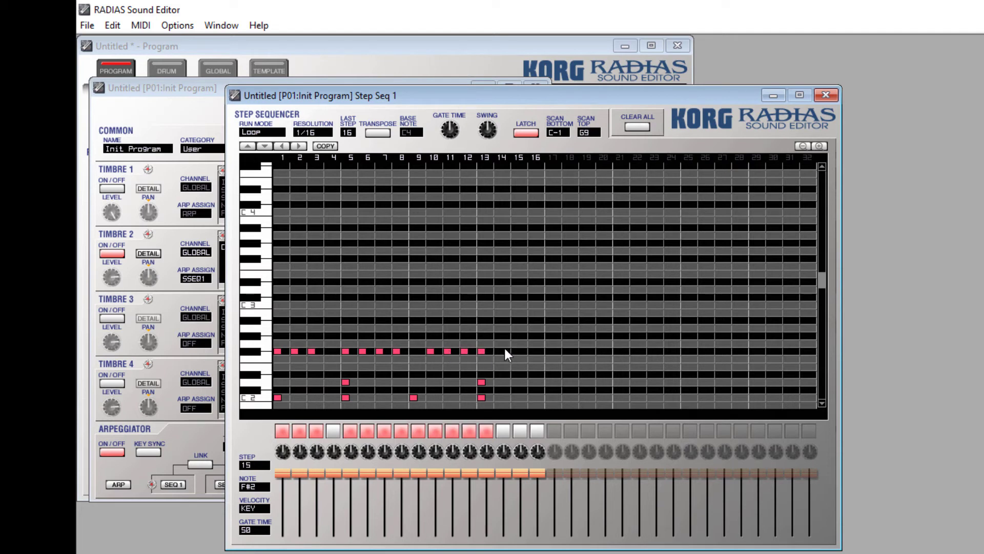
click(499, 352)
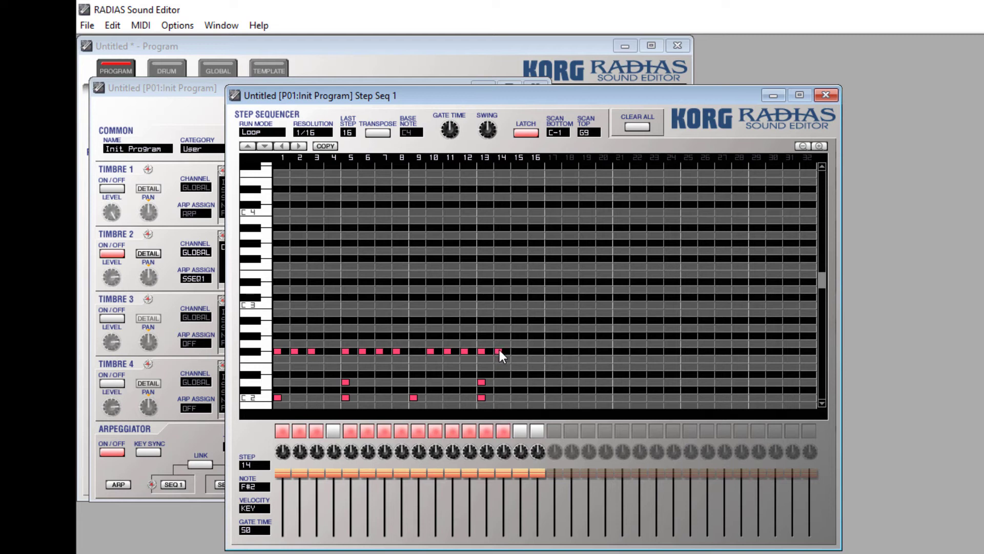
click(531, 351)
click(482, 304)
Step: Try out lower velocities for step 5 in Step Sequencer 1 and return it to KEY
drag(512, 100, 609, 64)
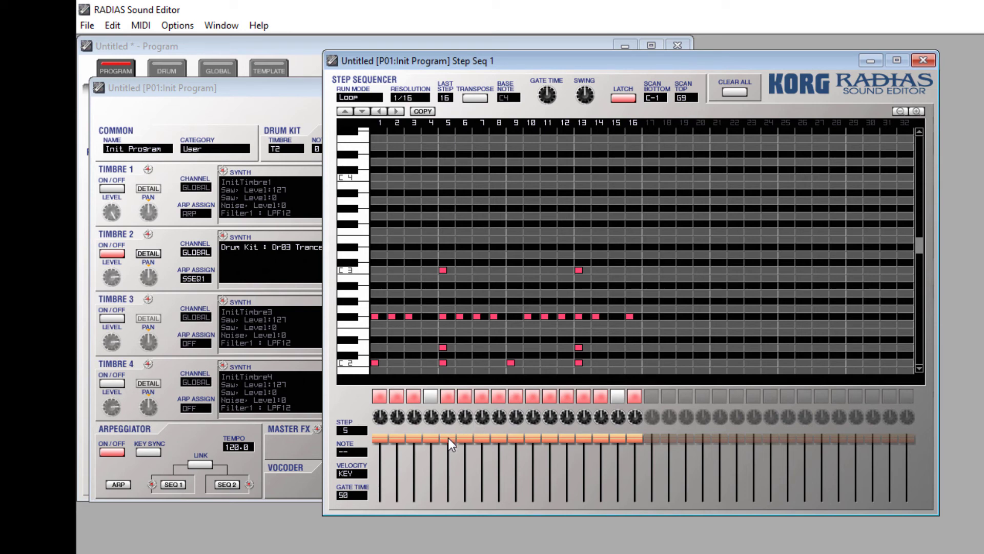
drag(448, 438, 448, 459)
drag(447, 490, 446, 513)
drag(446, 515, 450, 432)
Step: Move the Step Seq 1 window clear of the program window, then switch Timbre 1 on and the arpeggiator off
drag(577, 58, 806, 63)
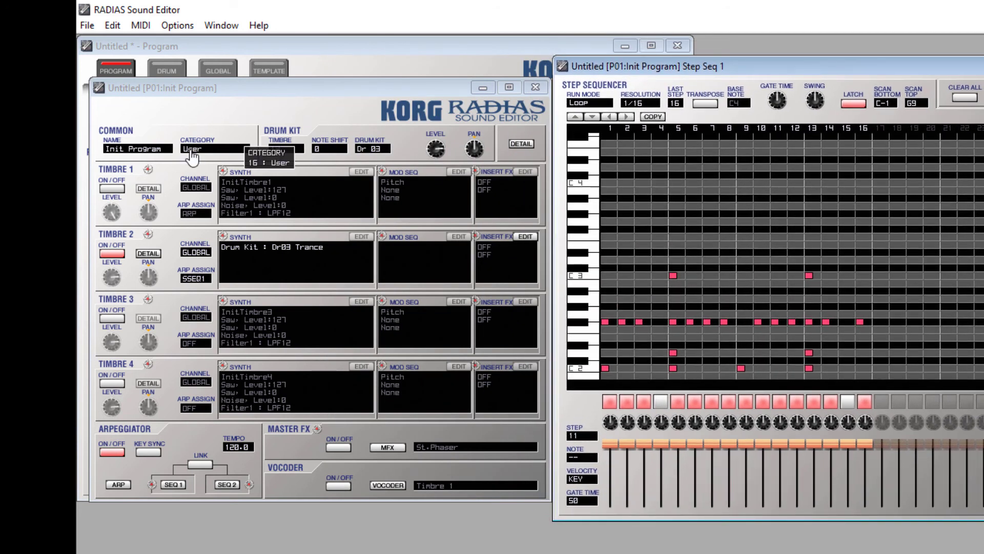
click(113, 188)
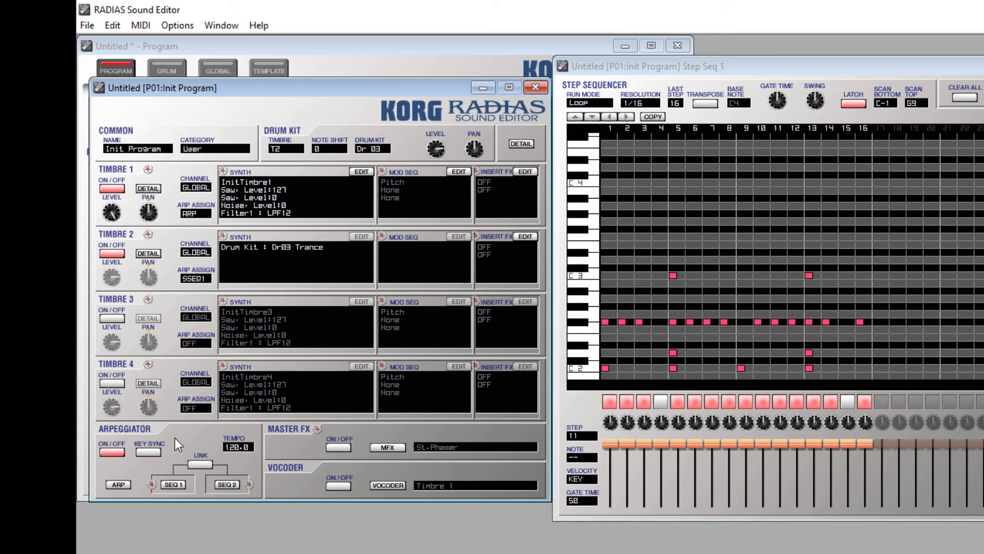
click(113, 452)
Step: Set the arpeggiator's scan zone top key to B2 and Step Sequencer 1's scan bottom key to C3
click(118, 484)
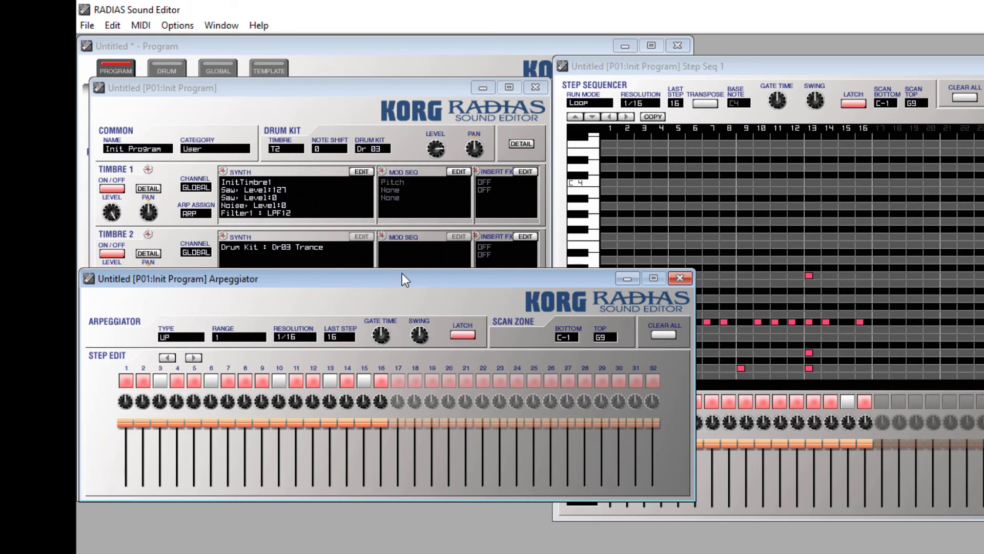
drag(402, 273, 398, 295)
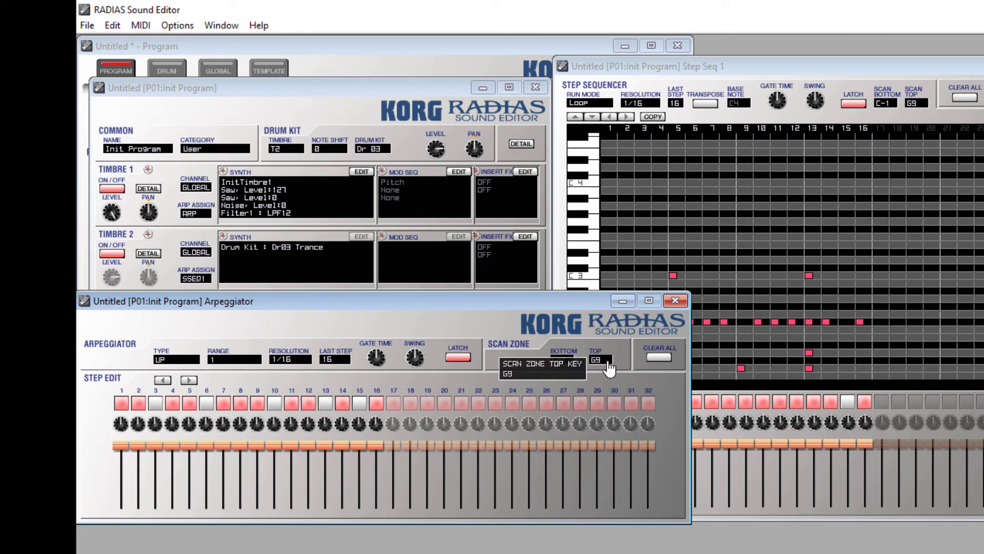
drag(609, 367, 592, 546)
drag(613, 356, 608, 425)
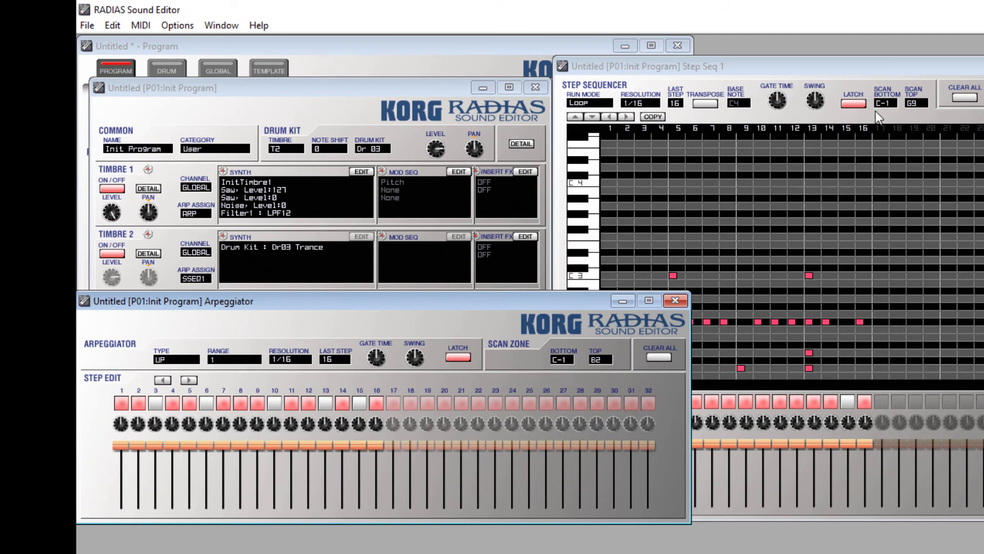
drag(884, 106, 880, 67)
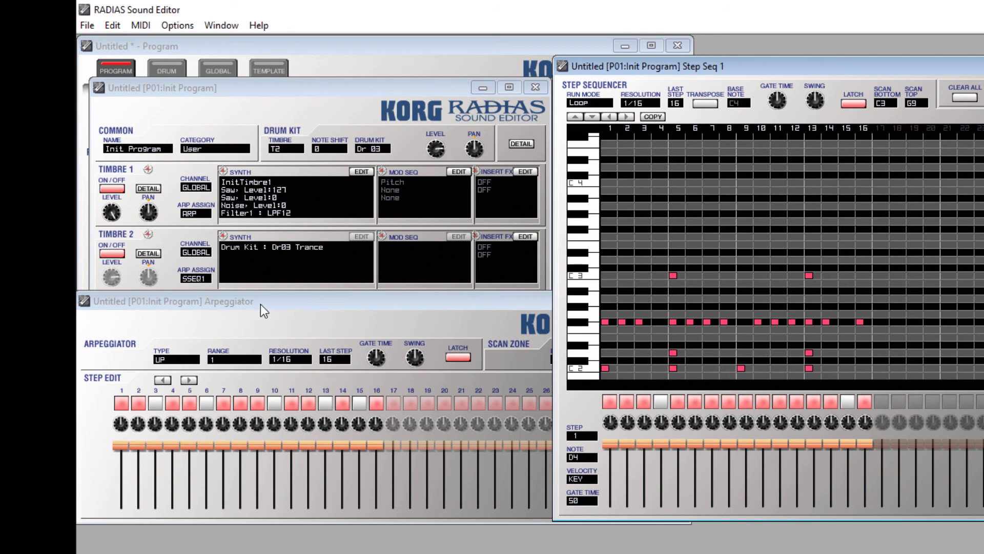
Step: Move the Arpeggiator window down to uncover the program's timbres, switch the arpeggiator on and bring the program window forward
drag(261, 303, 259, 460)
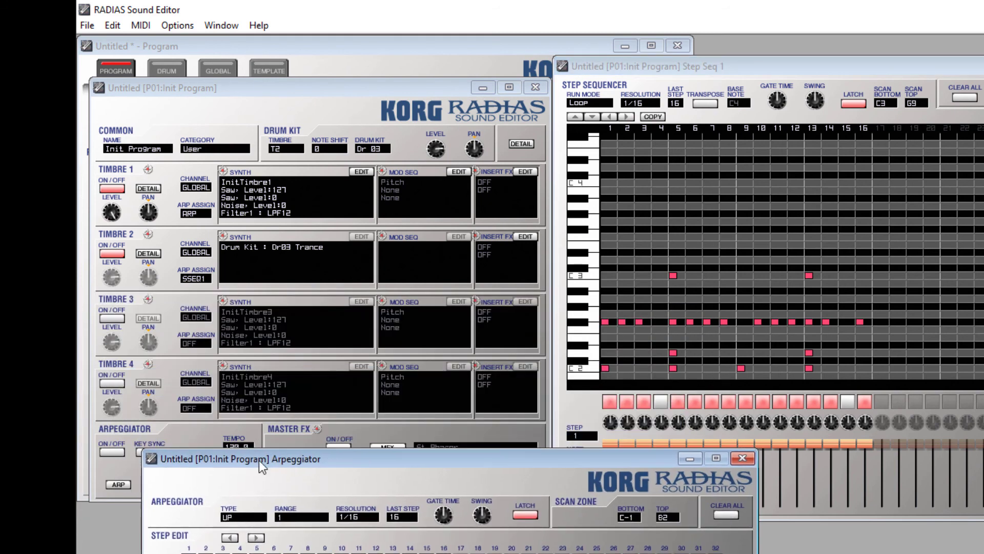
click(117, 452)
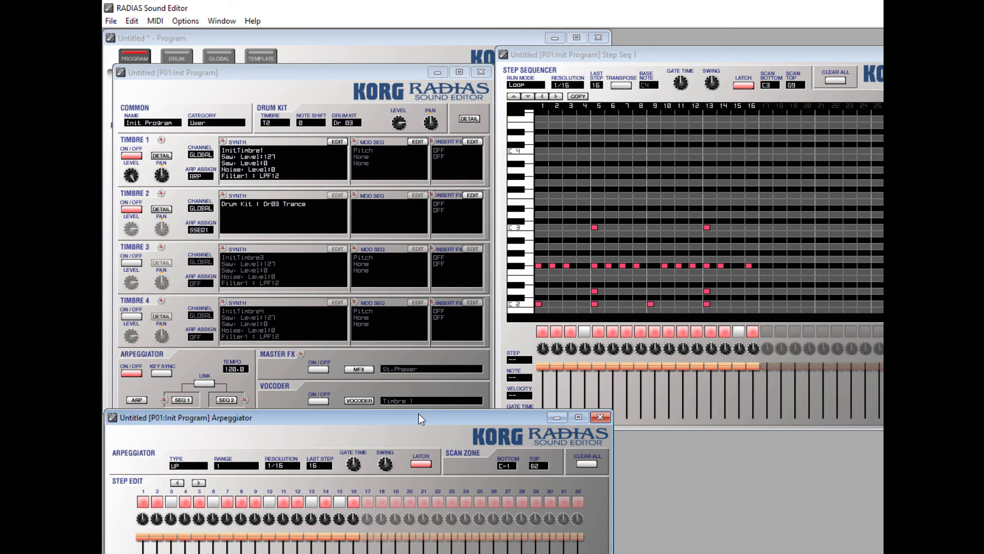
click(178, 202)
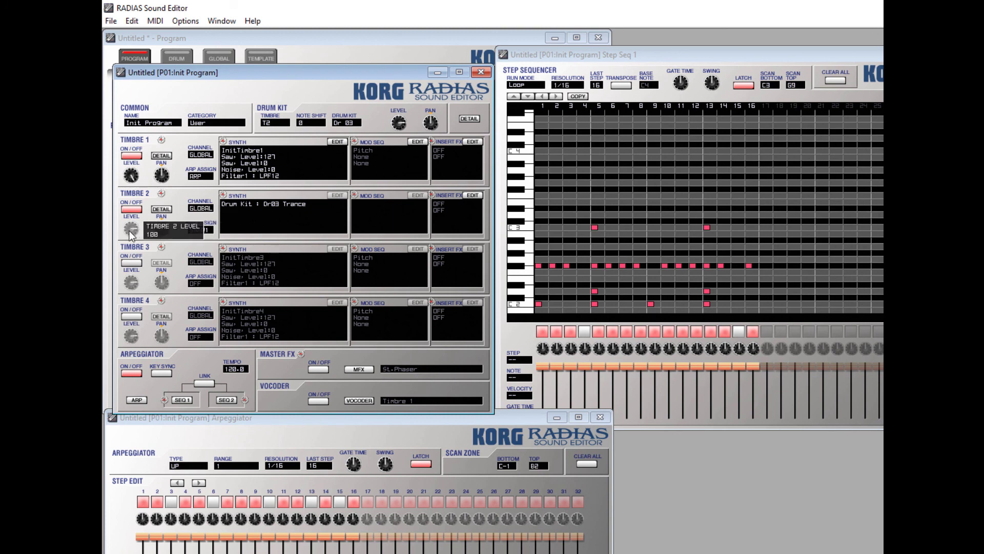